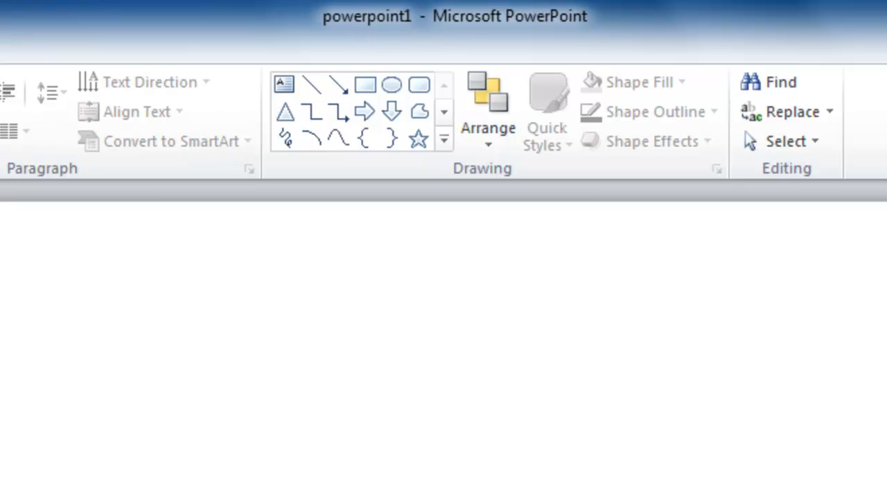
Enter "Munster" as the slide's title and the street address as its subtitle.
click(644, 498)
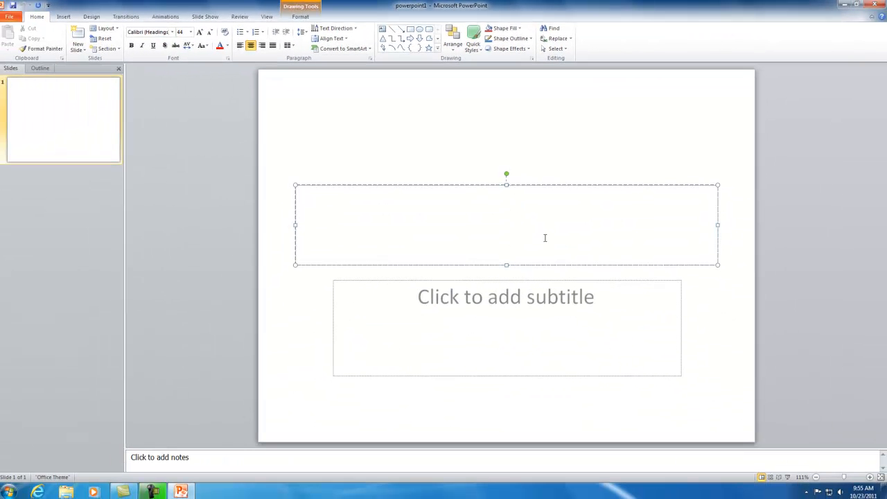
text(Munster)
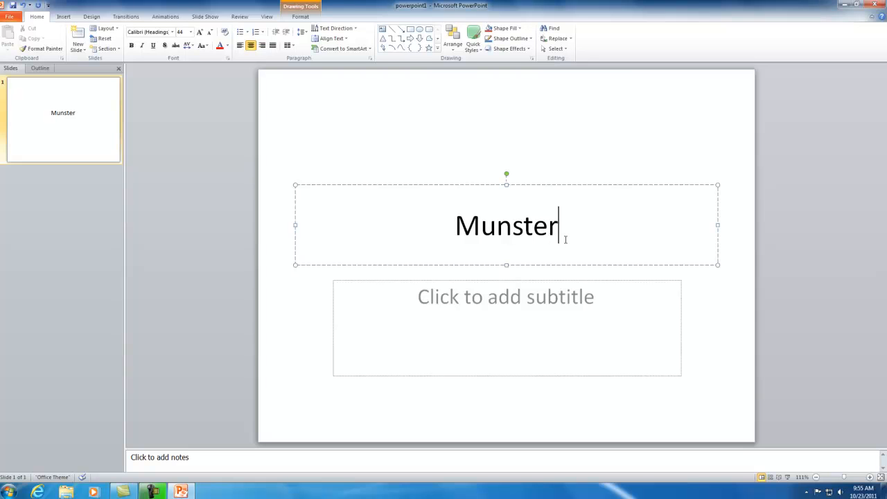
click(579, 281)
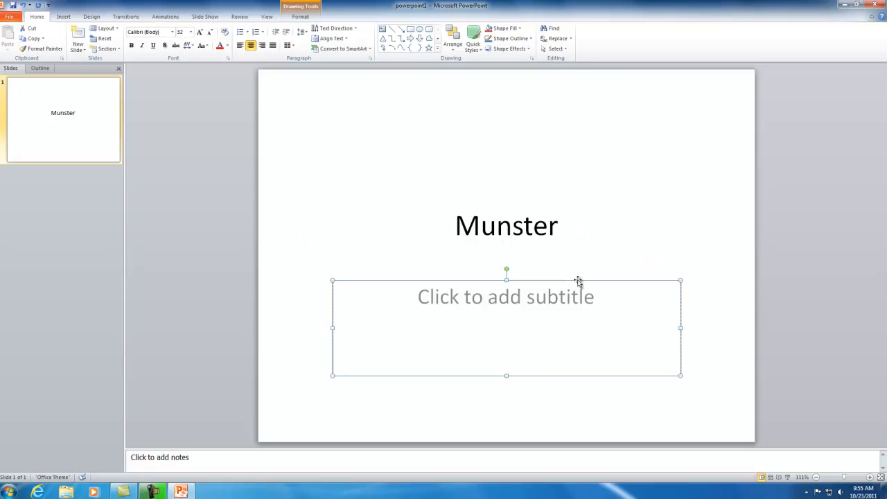
click(547, 298)
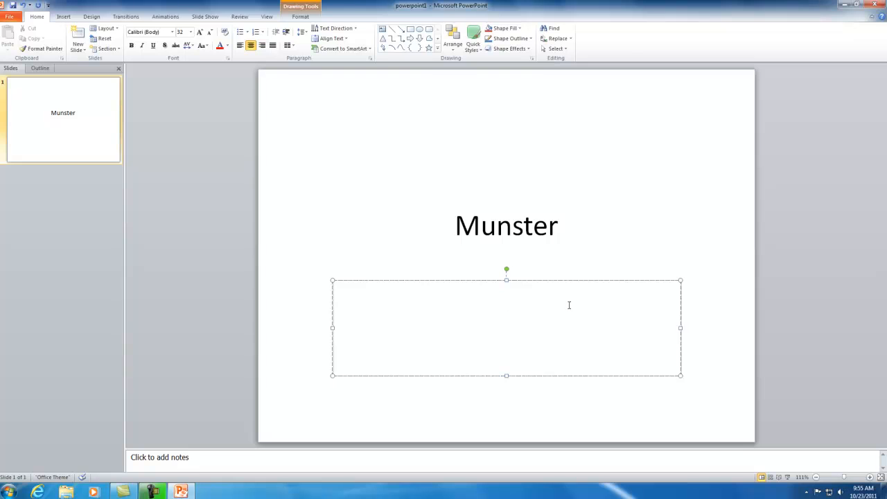
text(8808)
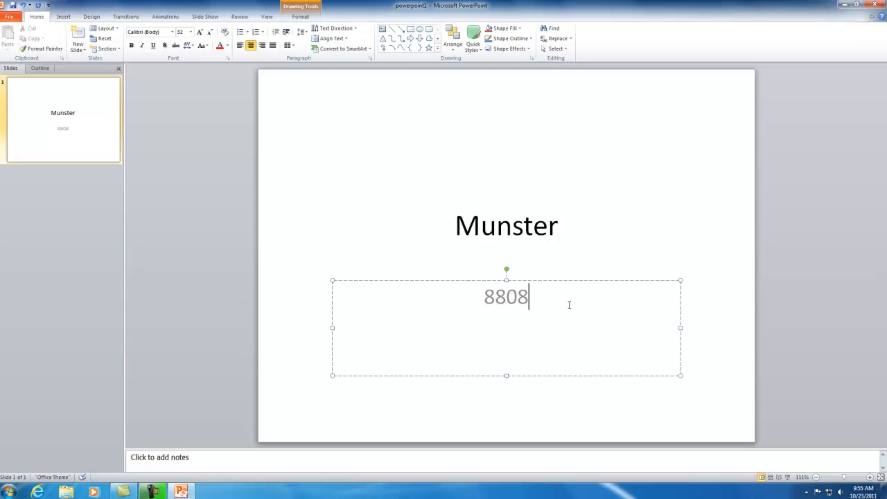
text( Colu)
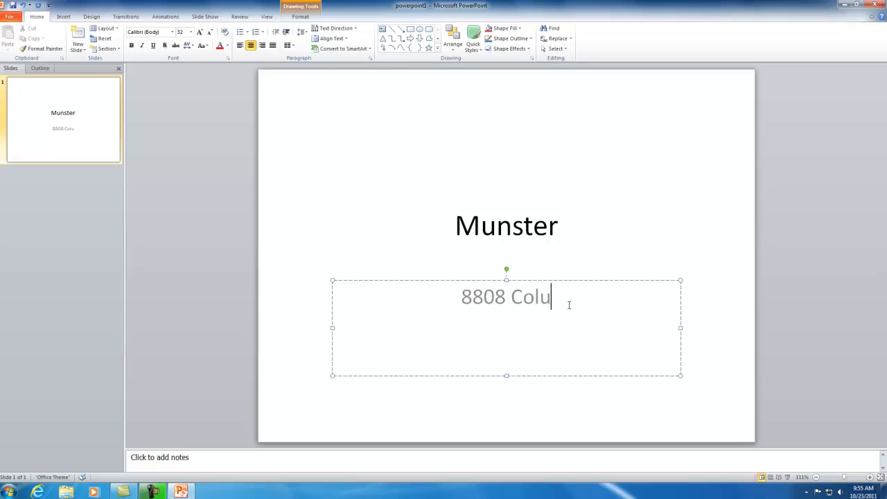
text(mbia A)
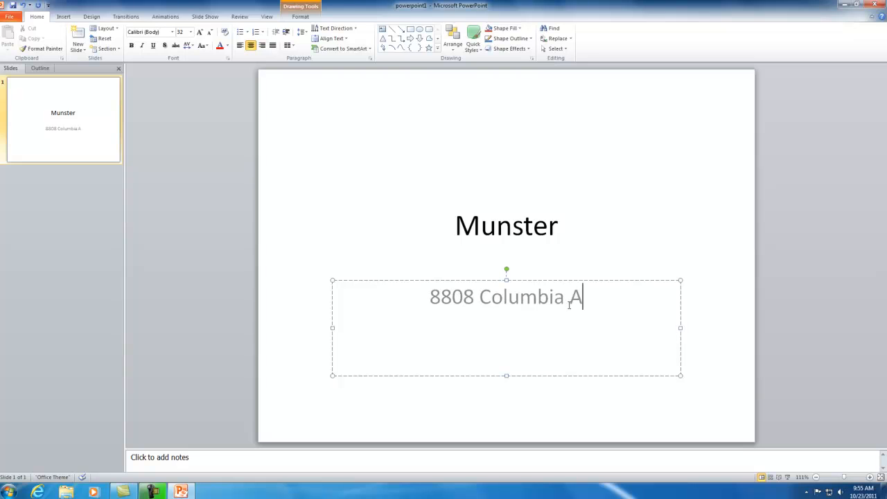
text(venue)
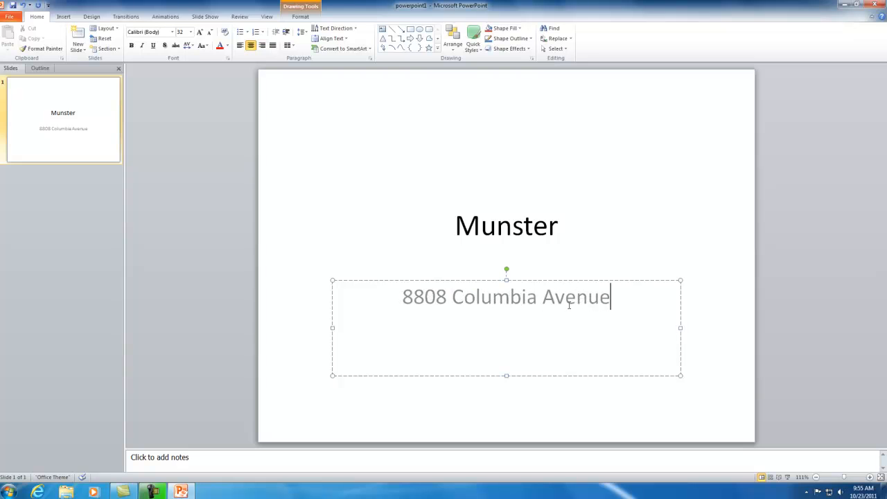
click(611, 208)
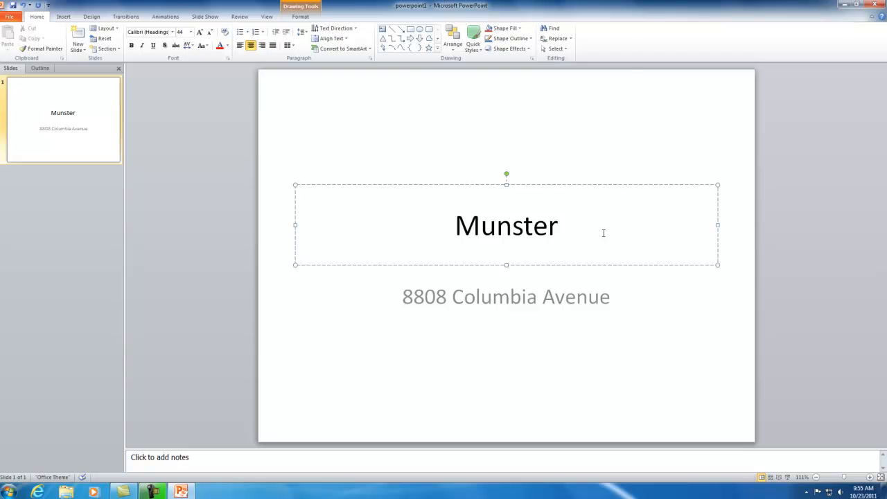
click(562, 180)
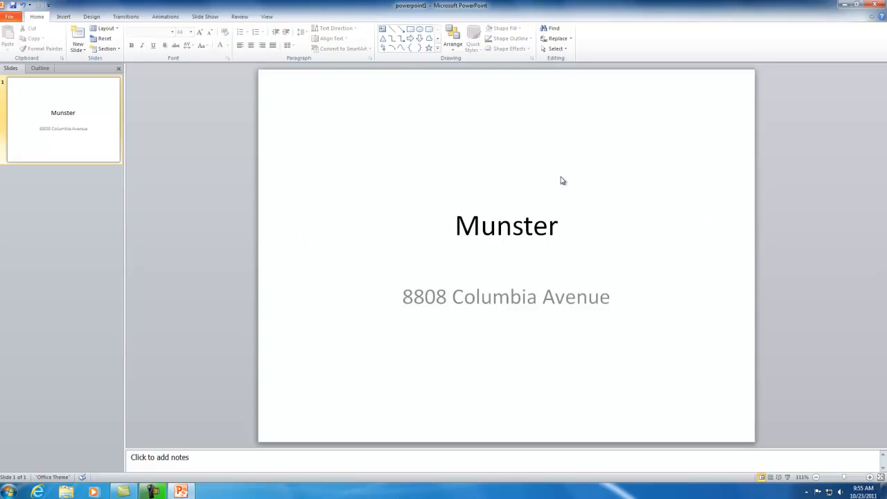
Change the font of the title word "Munster" to Arial Rounded MT Bold.
click(527, 226)
double_click(547, 223)
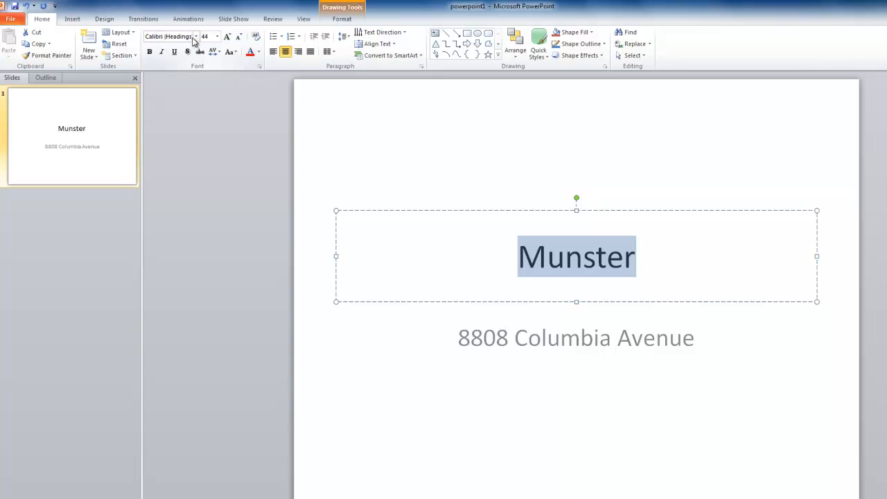
click(195, 37)
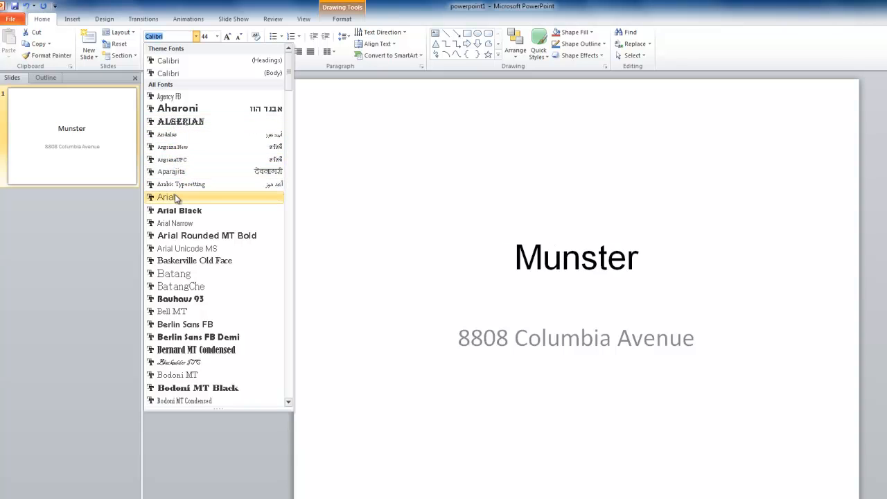
click(182, 236)
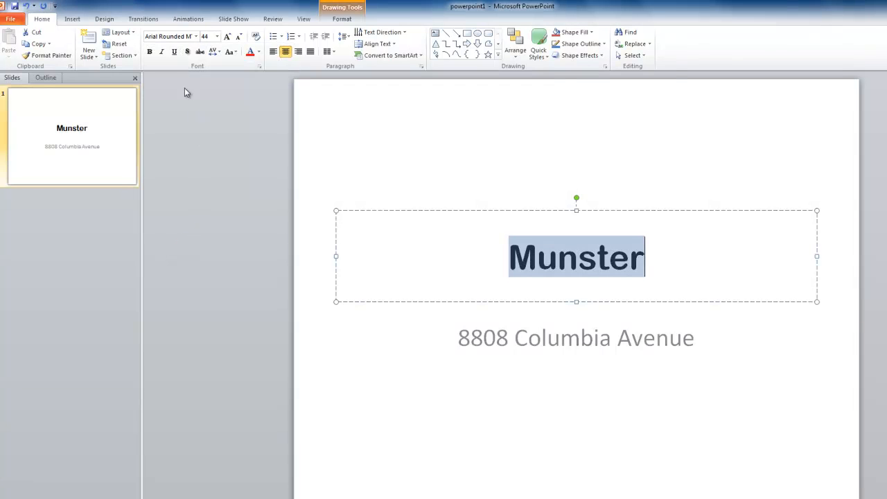
Enlarge the title text, trying size 96 before setting the font size to 150.
click(217, 36)
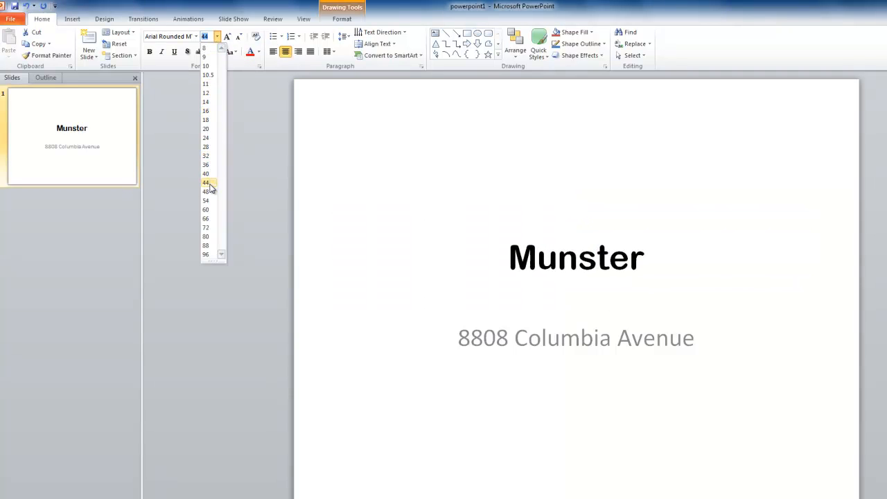
click(206, 254)
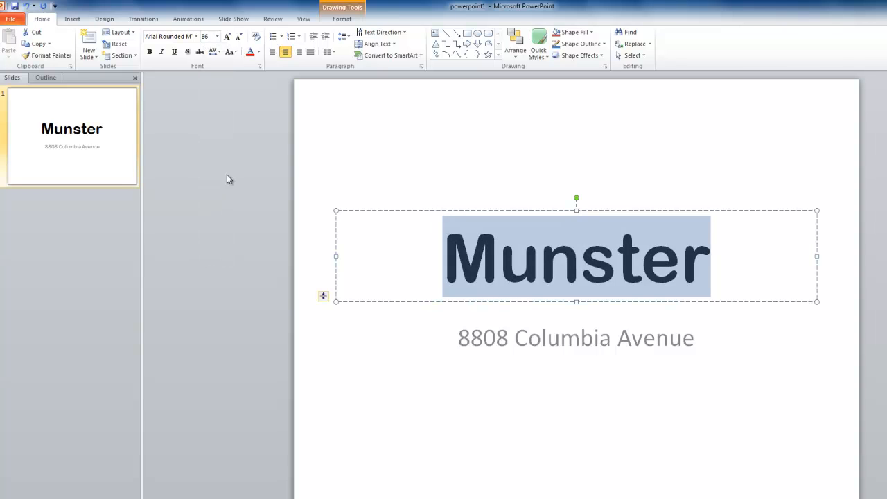
click(209, 36)
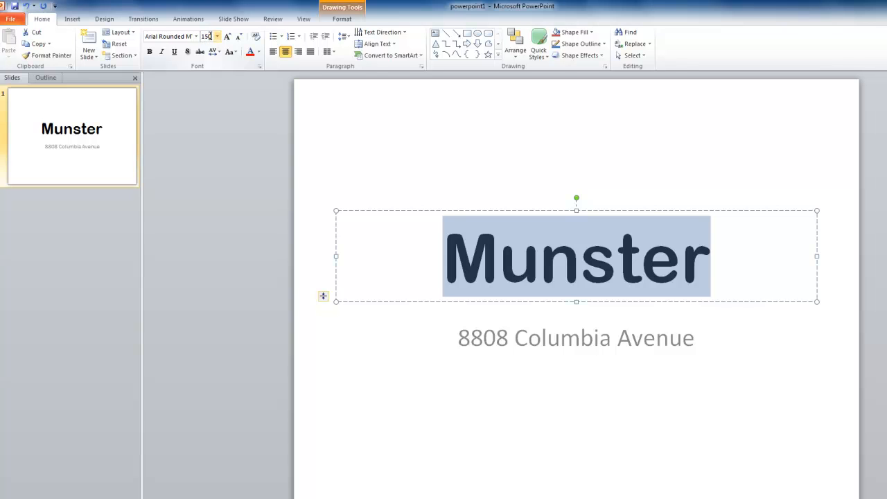
key(Return)
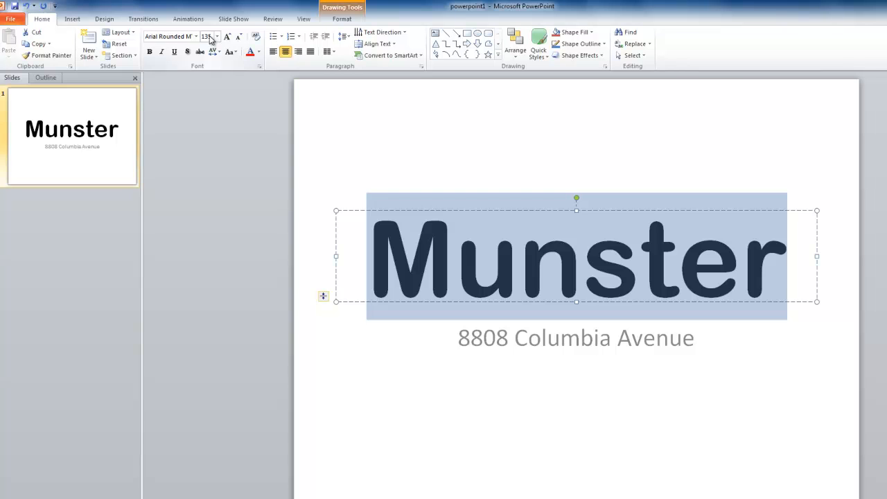
Try bold, italic and underline on the title word, and remove all three styles again.
click(703, 218)
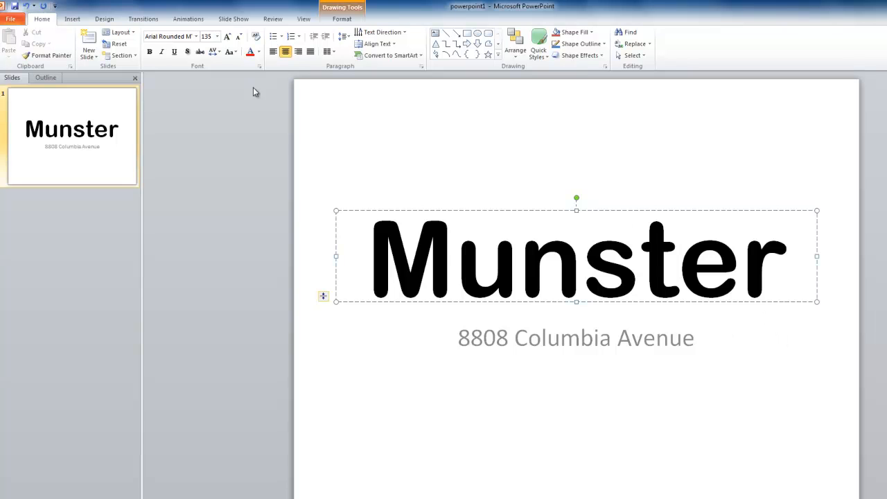
click(151, 52)
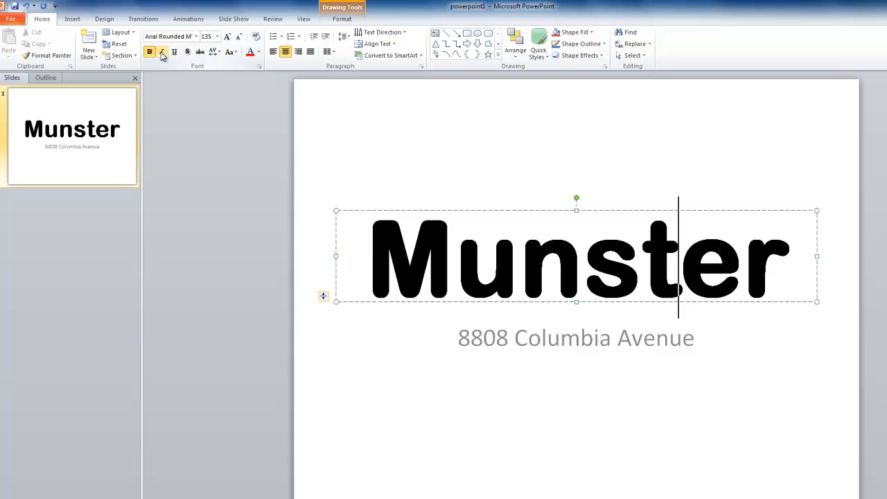
click(161, 54)
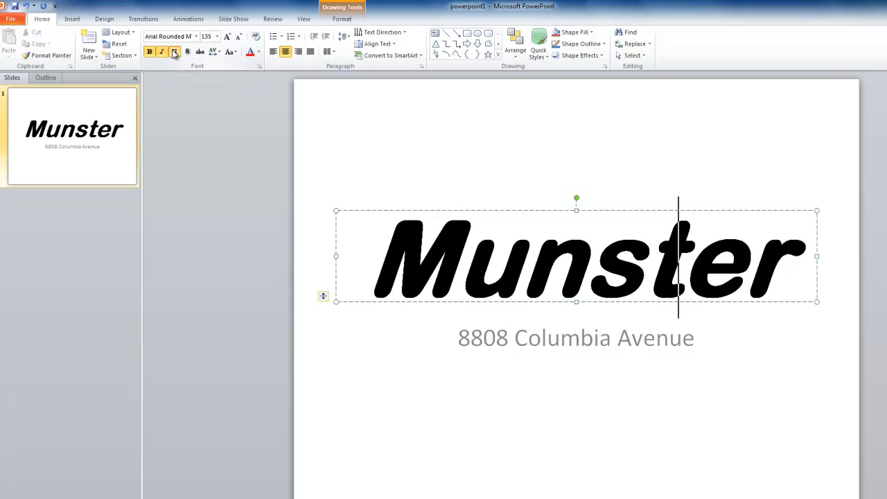
click(174, 53)
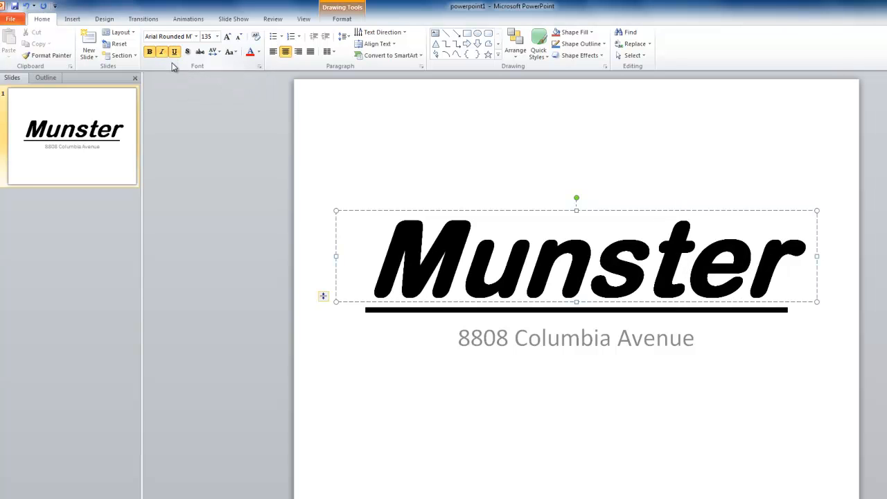
click(175, 53)
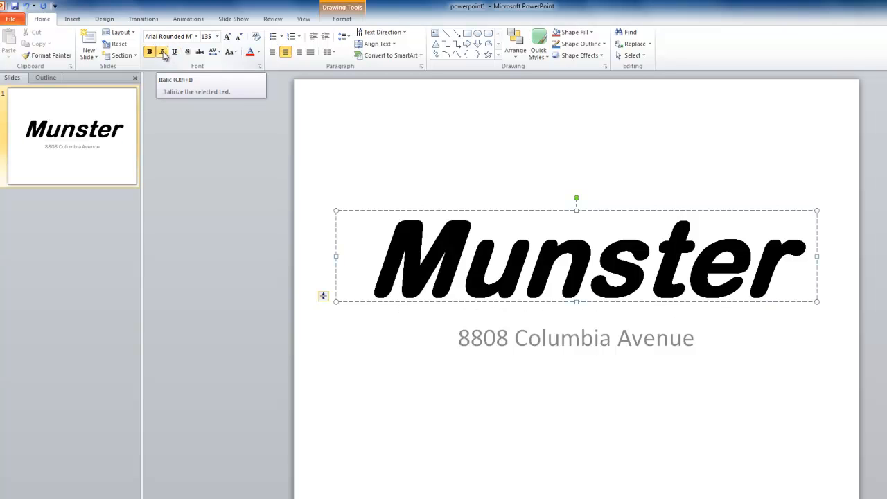
click(163, 53)
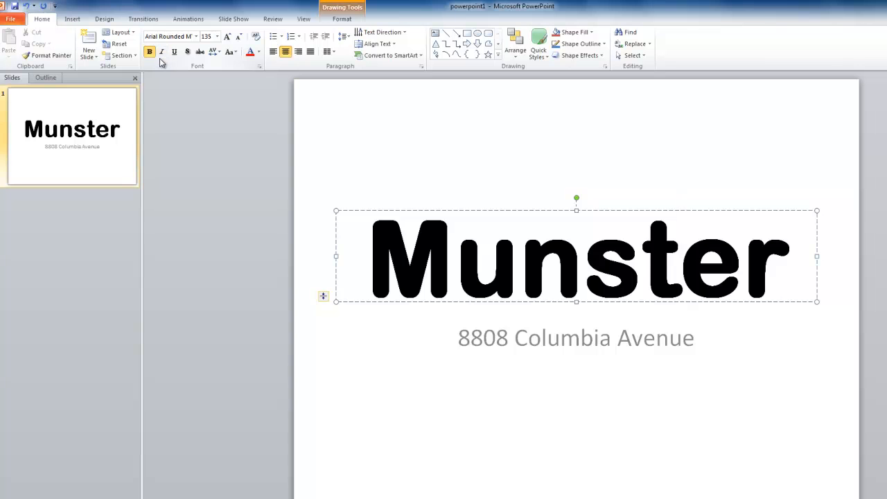
click(149, 51)
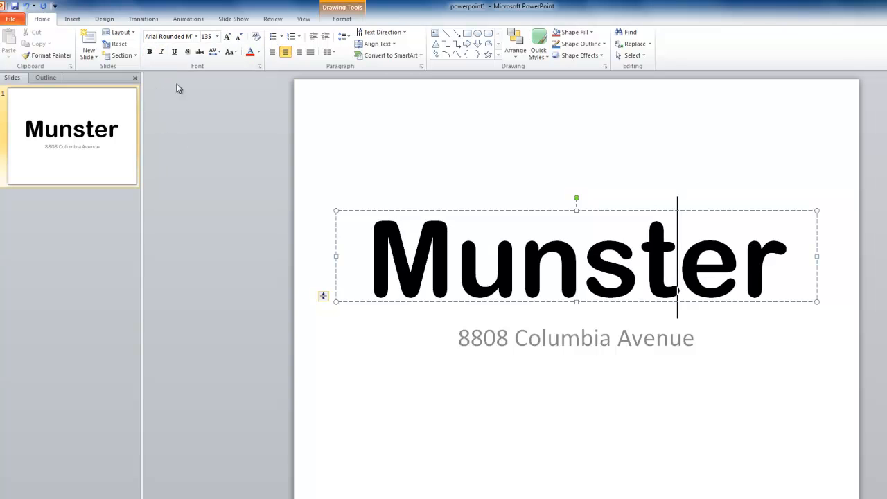
Underline the title word, and briefly try text shadow and strikethrough on it without keeping either.
click(174, 51)
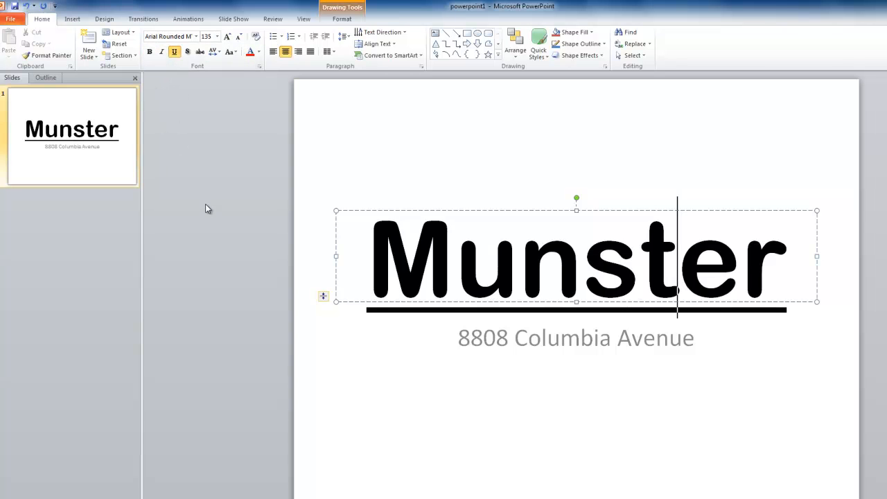
click(189, 52)
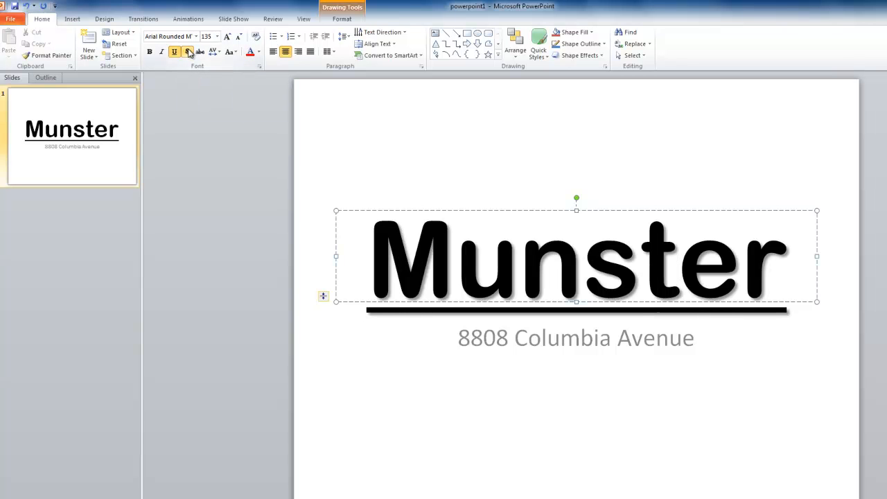
click(189, 52)
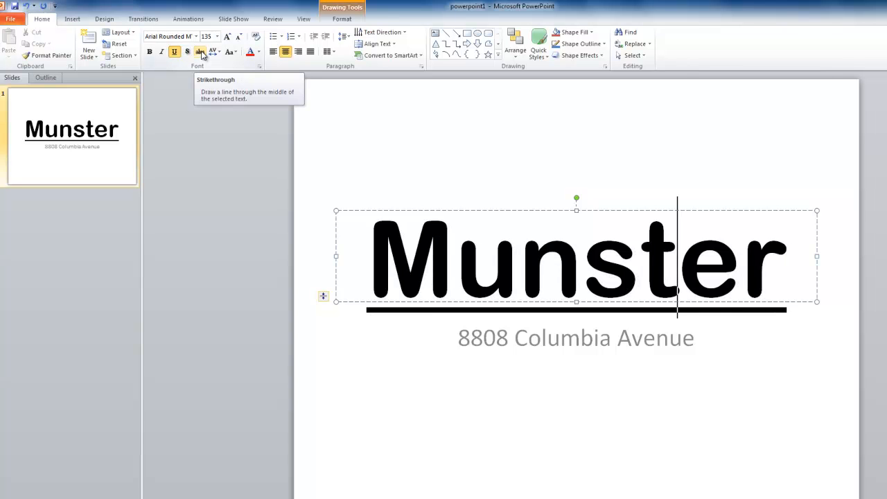
click(201, 53)
click(201, 53)
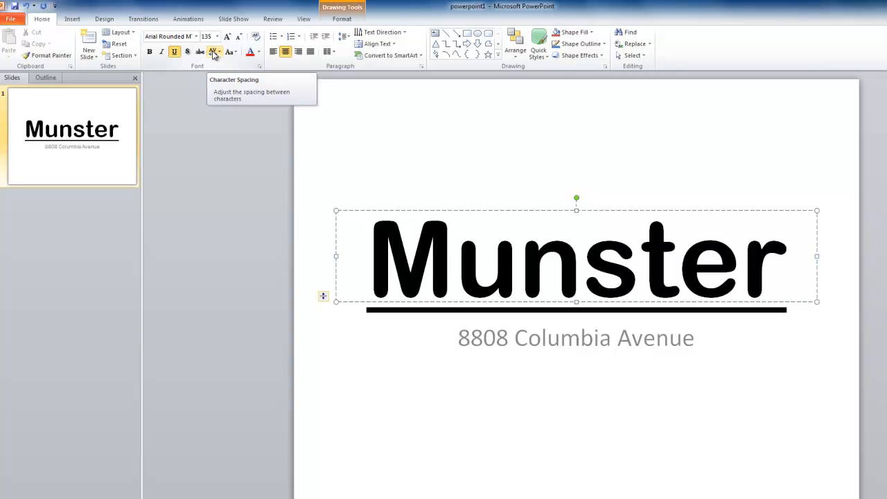
Set the title's character spacing to Very Loose and its letter case to Sentence case.
click(217, 55)
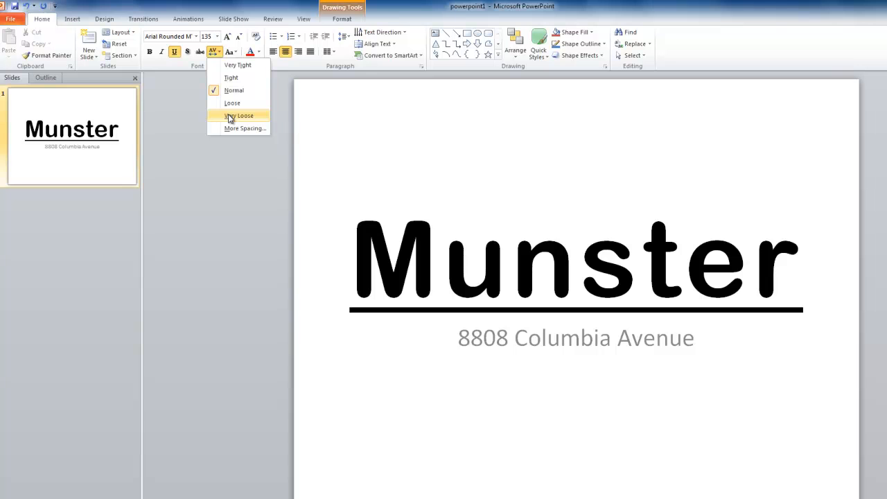
click(230, 117)
click(236, 54)
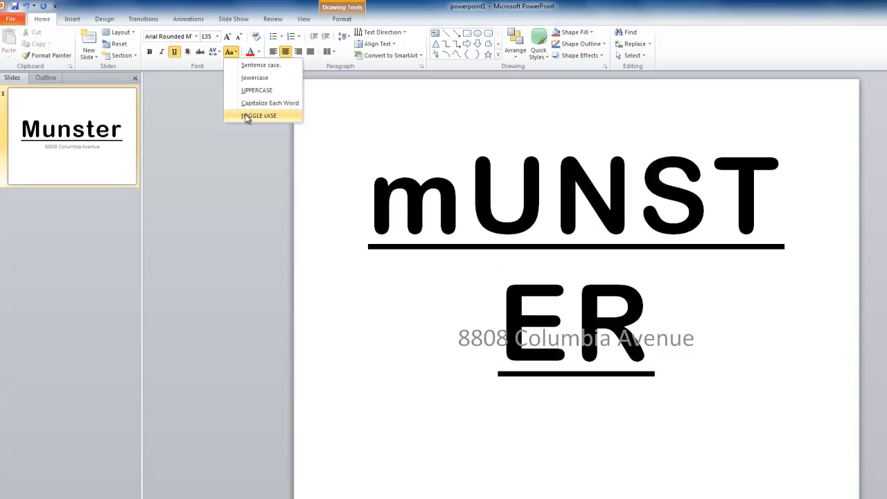
click(243, 65)
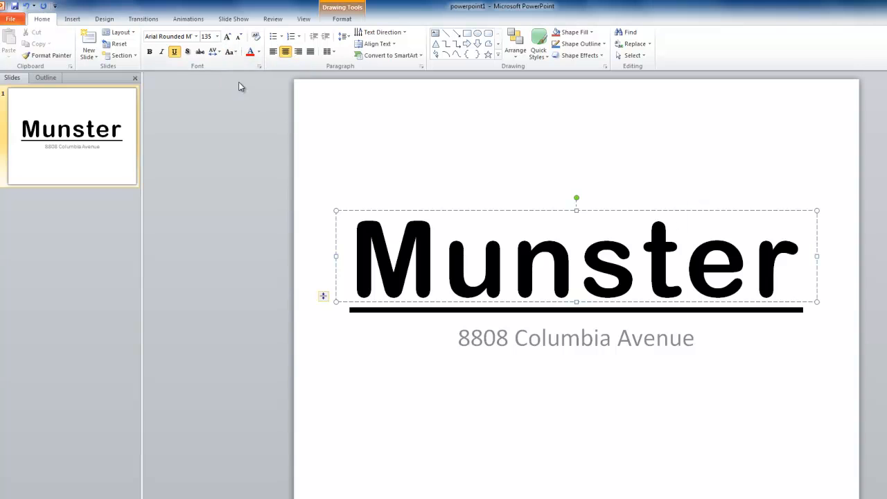
Colour the title text with the standard dark red and increase its font size in increments up to 233.
click(260, 52)
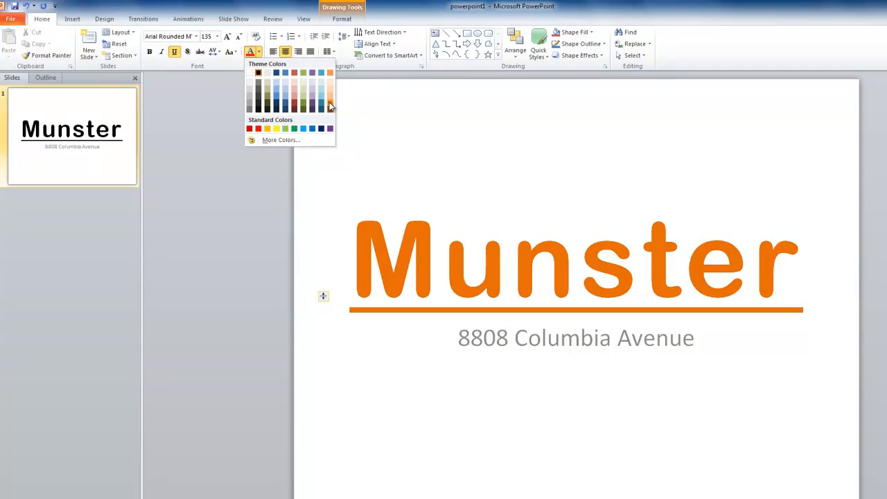
click(250, 130)
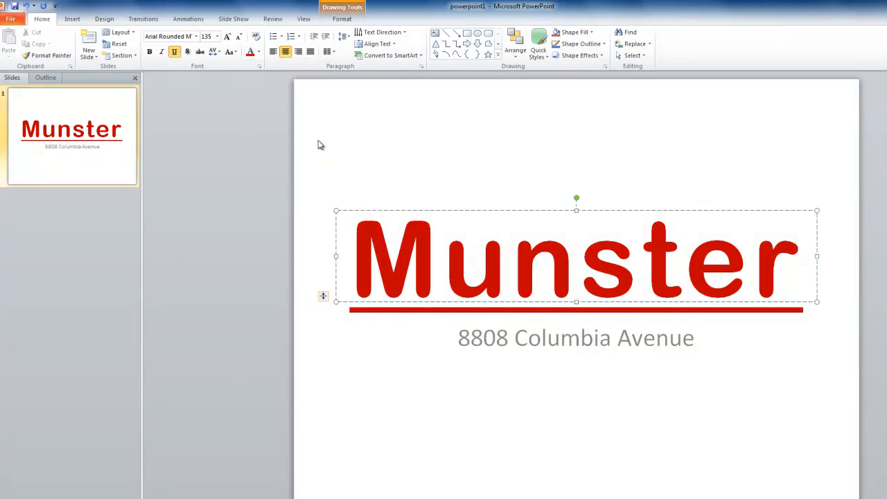
click(227, 38)
click(227, 38)
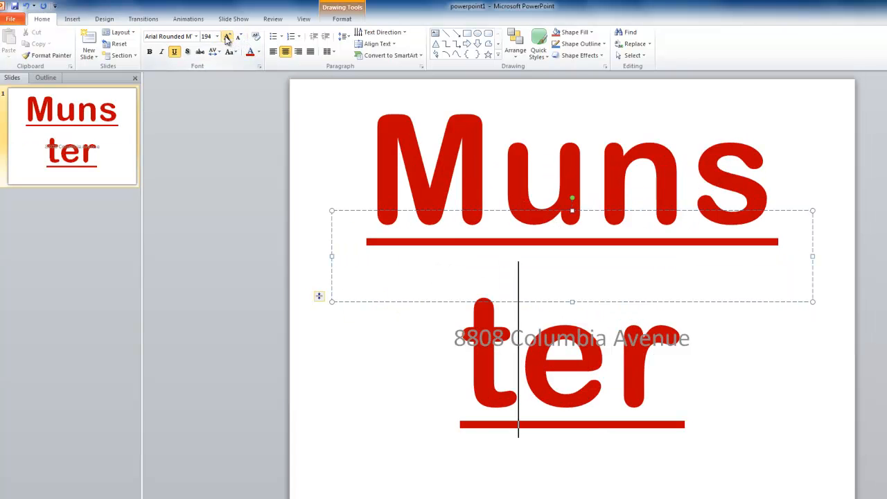
click(228, 37)
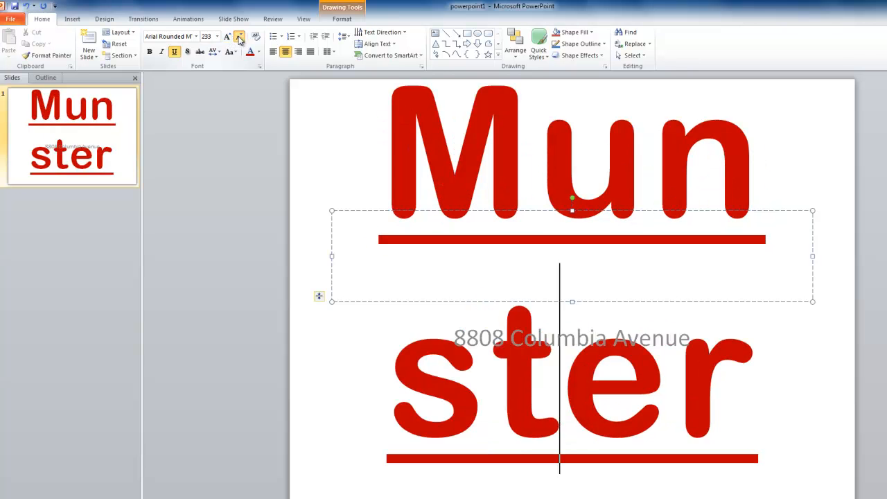
Shrink the title text in increments below size 96 and enlarge it again to font size 96.
click(239, 37)
click(239, 37)
click(239, 38)
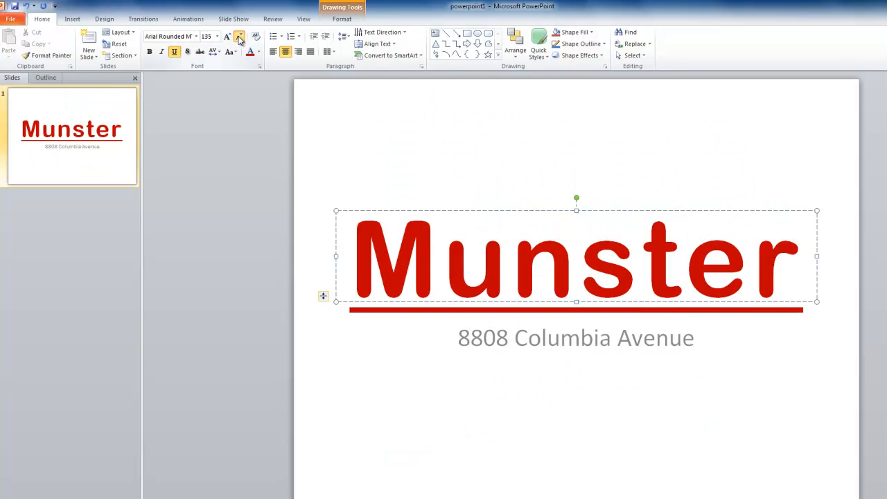
click(239, 37)
click(239, 38)
click(239, 38)
click(239, 38)
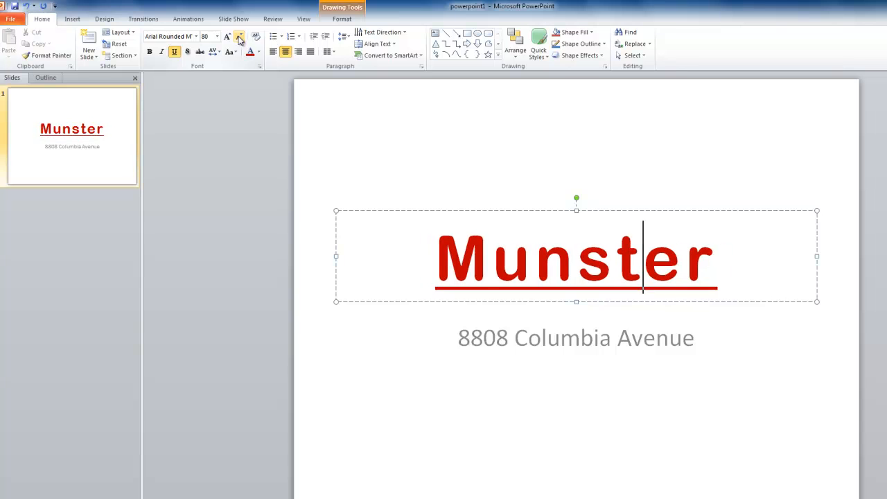
click(238, 38)
click(229, 38)
click(229, 38)
click(229, 38)
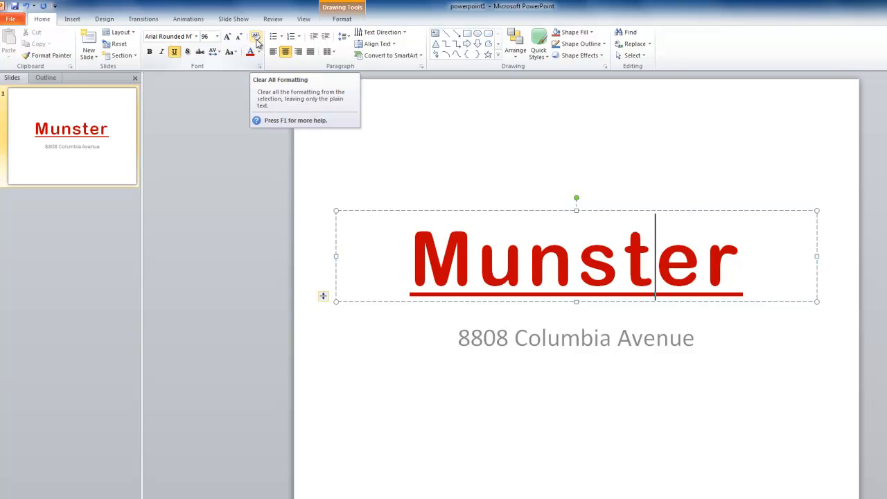
Clear all formatting from the title, undo the clearing, redo it and undo it again.
click(256, 40)
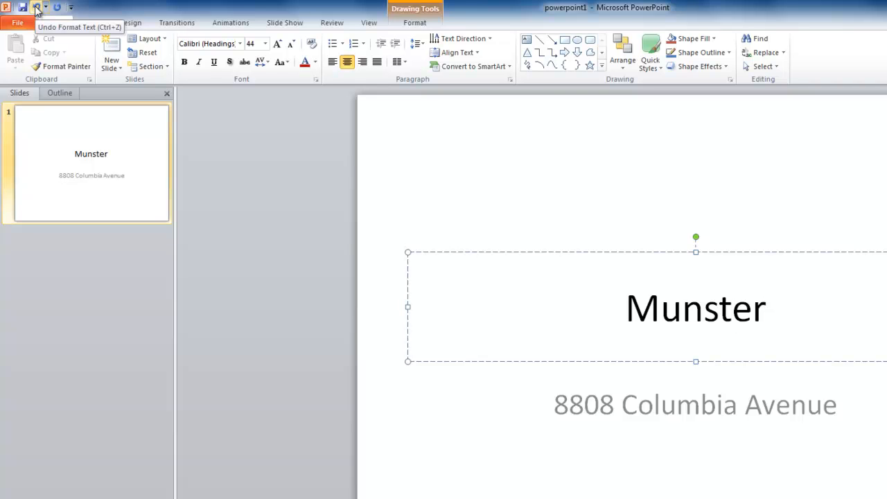
click(36, 8)
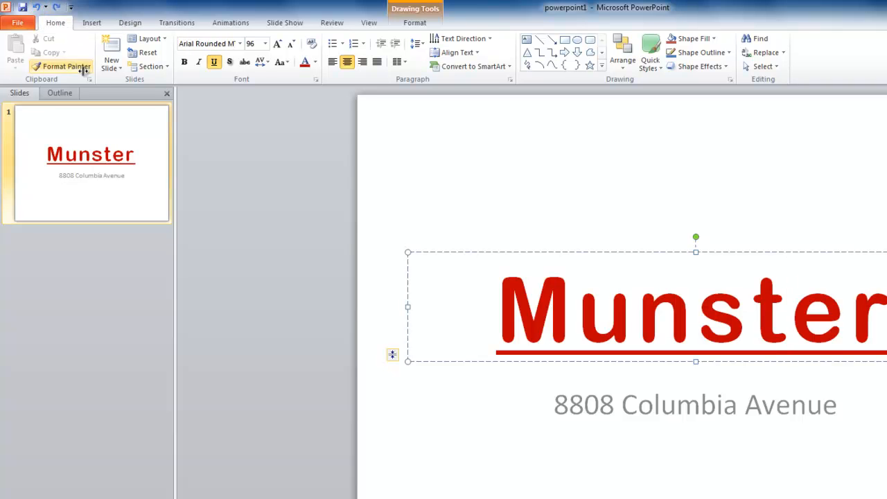
click(57, 9)
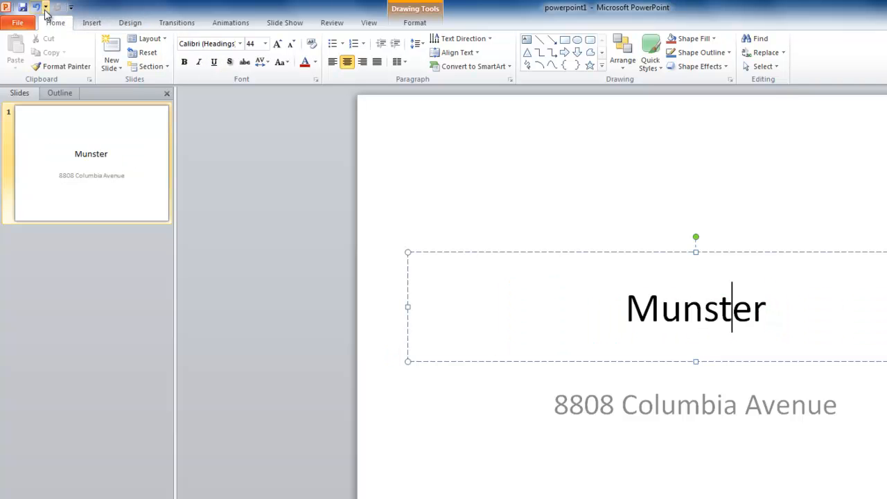
click(37, 8)
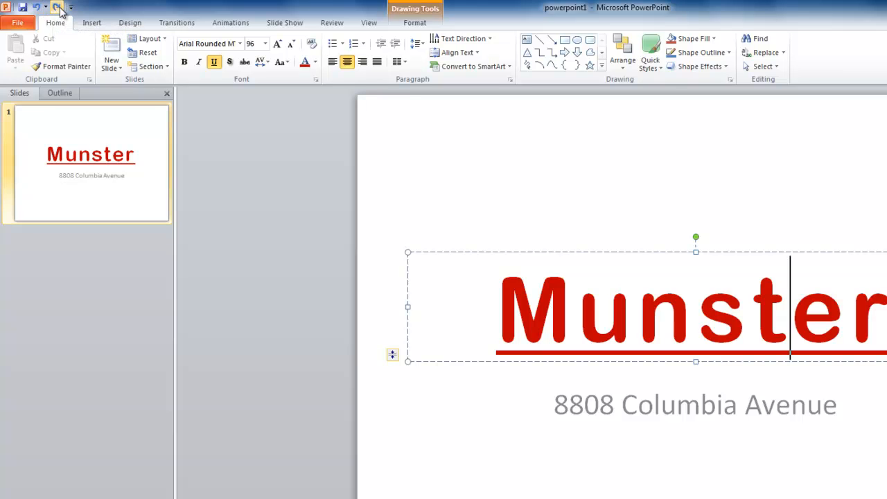
Save the presentation and deselect the title placeholder on the first slide.
click(23, 10)
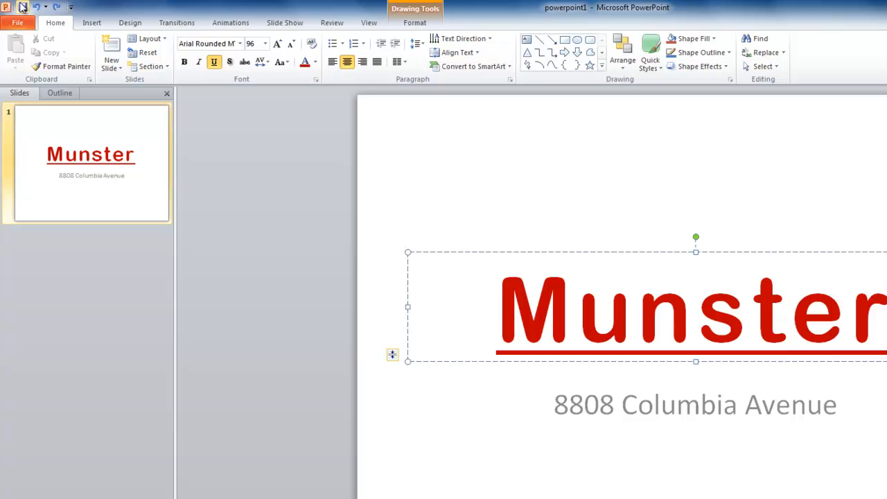
click(606, 423)
click(808, 215)
click(885, 211)
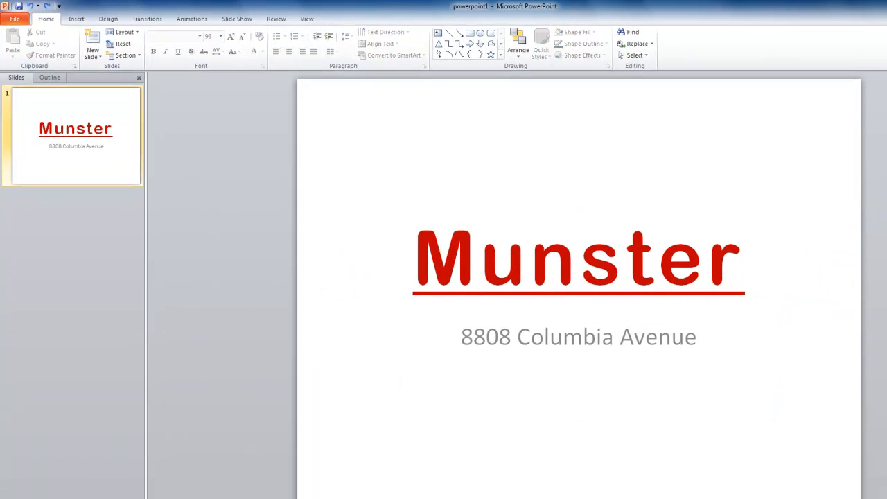
Add a new title and content slide and enter "Munster Basketball" as its title.
click(93, 42)
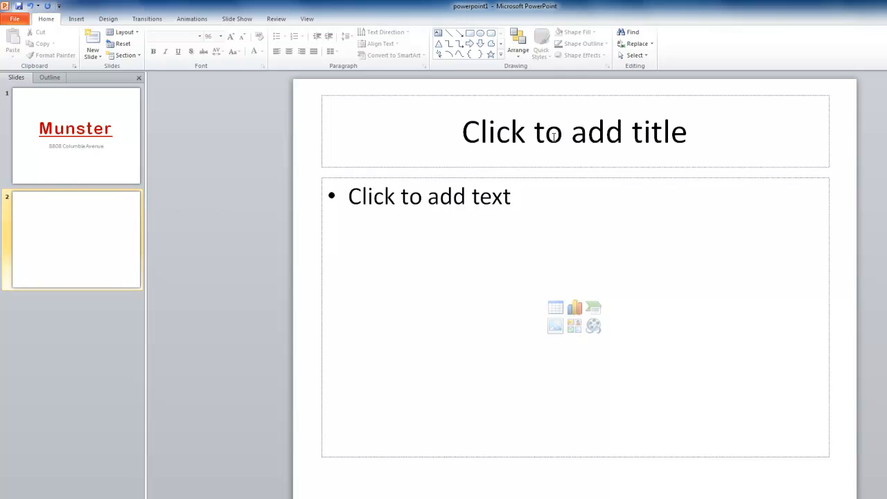
click(653, 128)
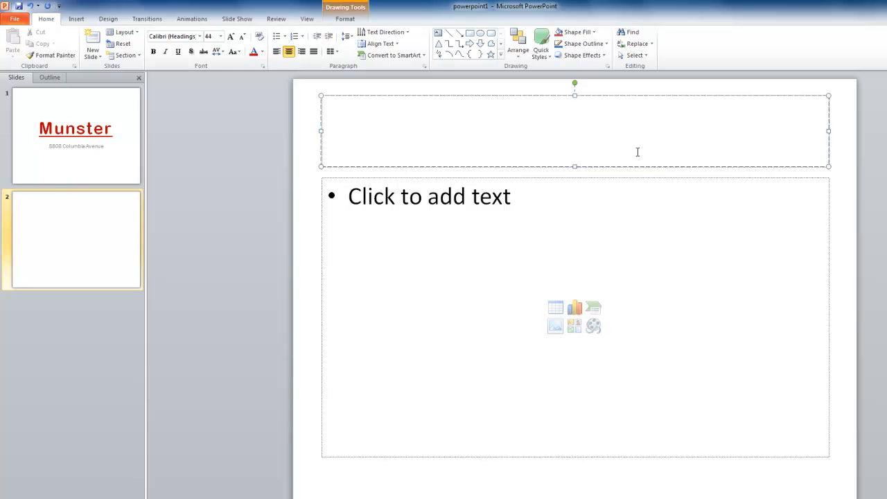
text(Munster Bas)
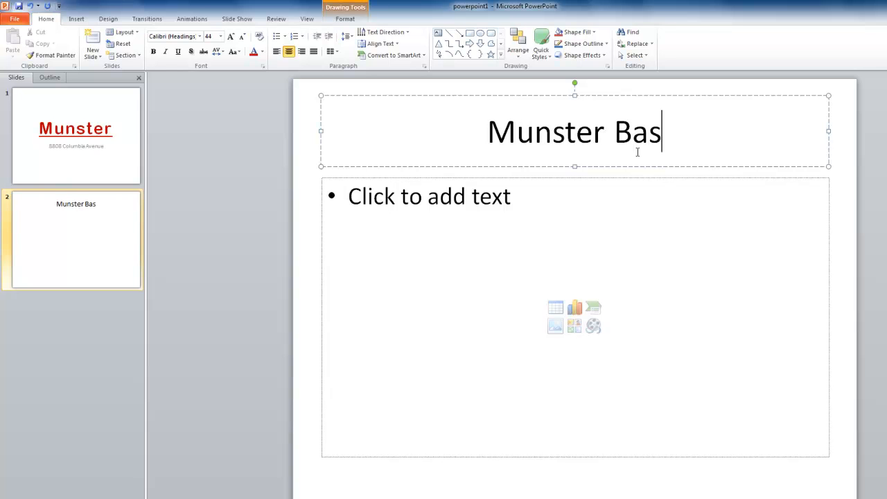
text(ketball)
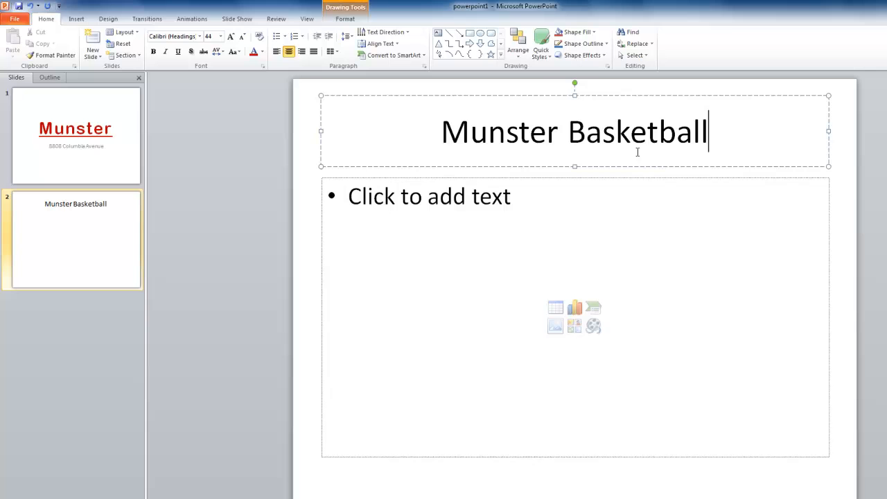
click(681, 204)
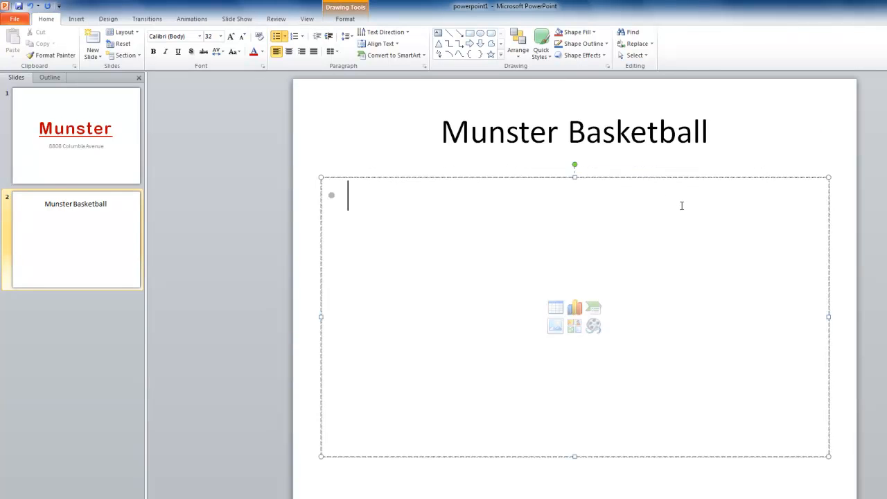
Try to apply the Arial Black font to the second slide's title with only the cursor placed in it.
click(677, 131)
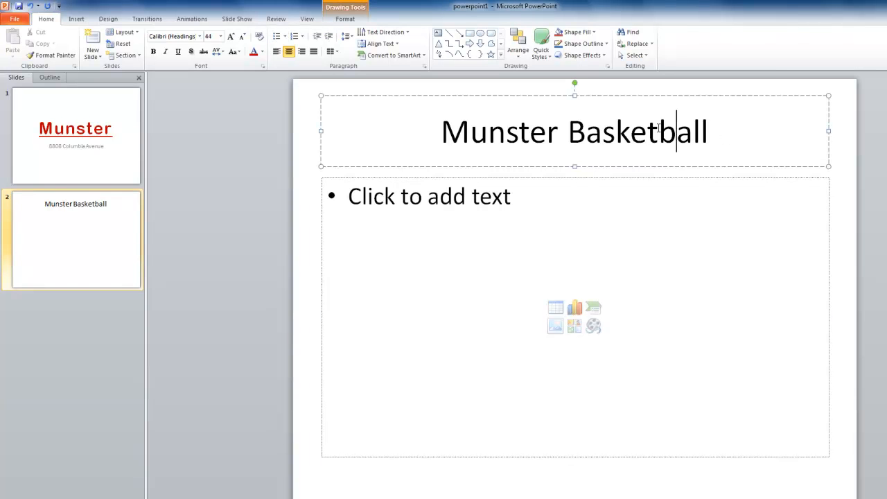
click(199, 36)
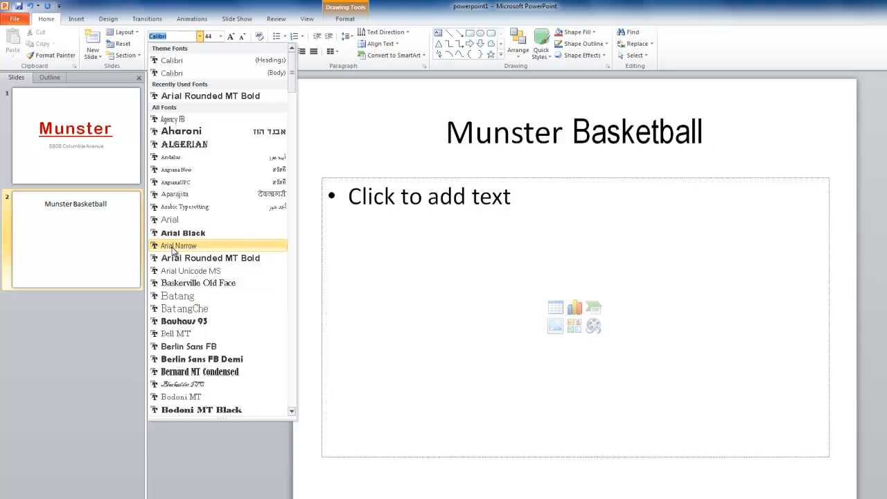
click(507, 277)
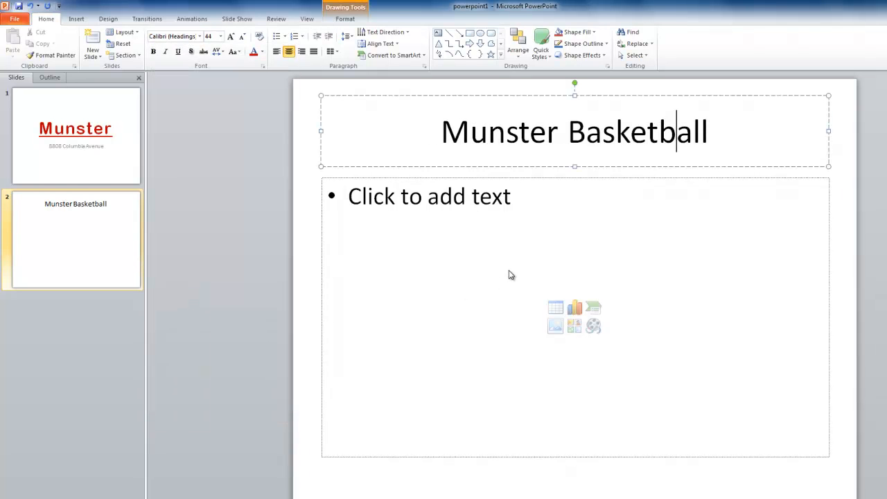
click(736, 129)
click(200, 36)
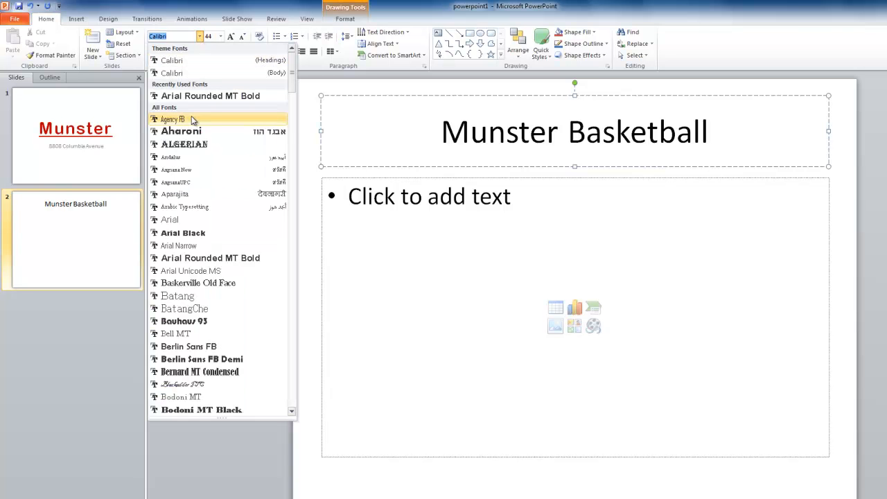
click(184, 232)
click(748, 131)
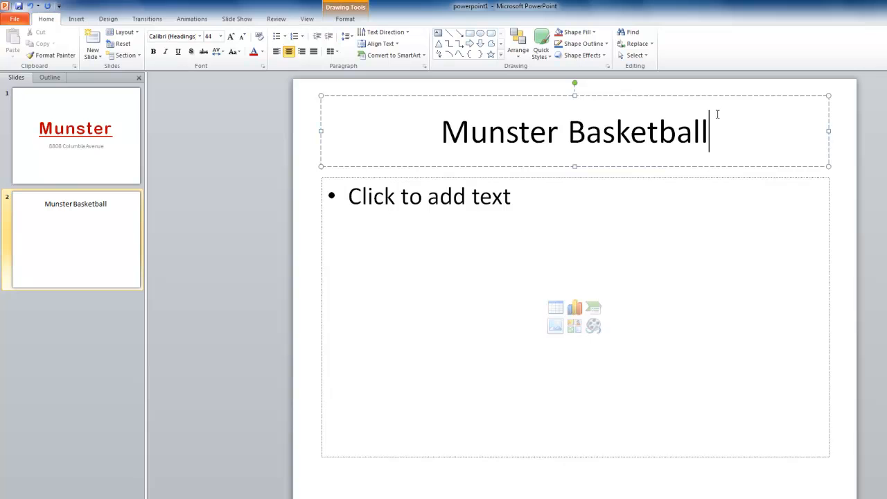
Select the whole "Munster Basketball" title and set its font to Bauhaus 93.
drag(717, 131, 456, 131)
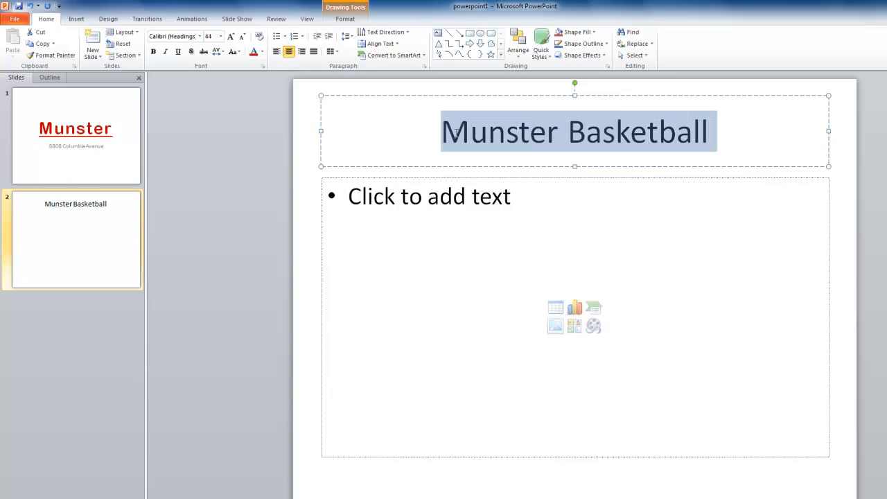
click(200, 36)
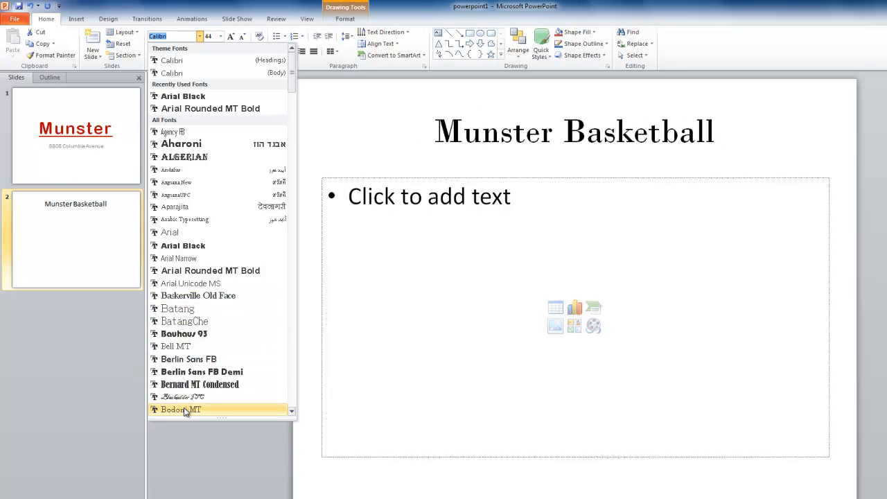
click(184, 334)
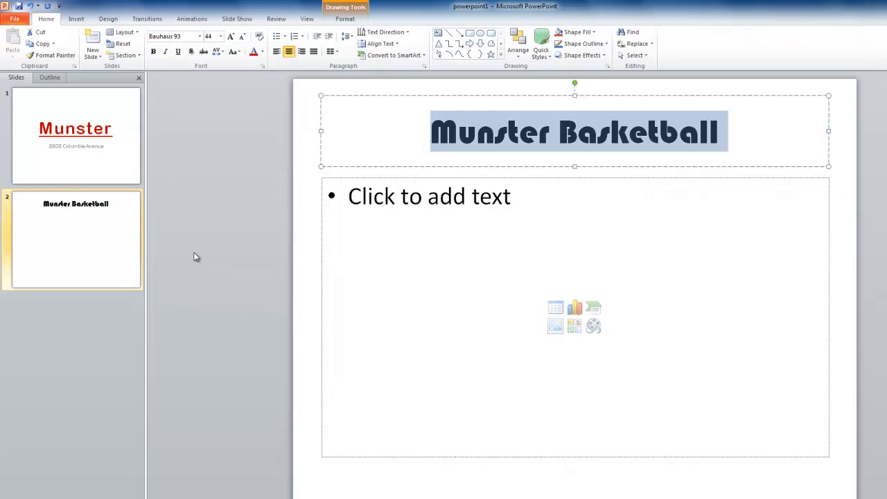
Increase the second slide's title to font size 54, step it down, and step it back up to 54.
click(222, 36)
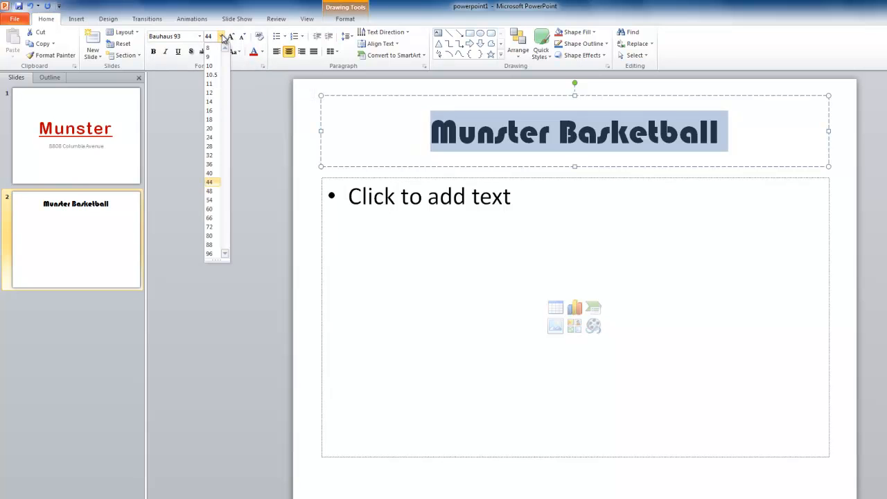
click(221, 37)
click(232, 37)
click(232, 36)
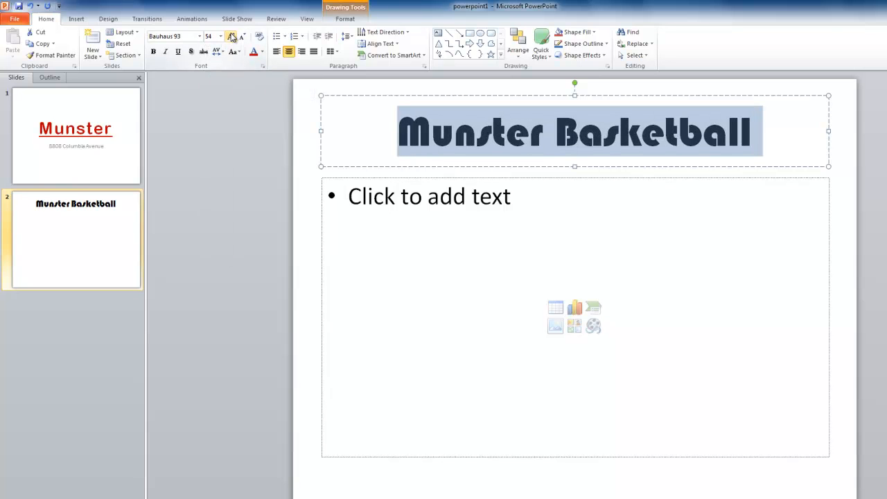
click(241, 36)
click(241, 36)
click(232, 36)
click(232, 36)
Enter the bullet points Basketball, Rim, Jersey and Fans in the content placeholder.
click(515, 205)
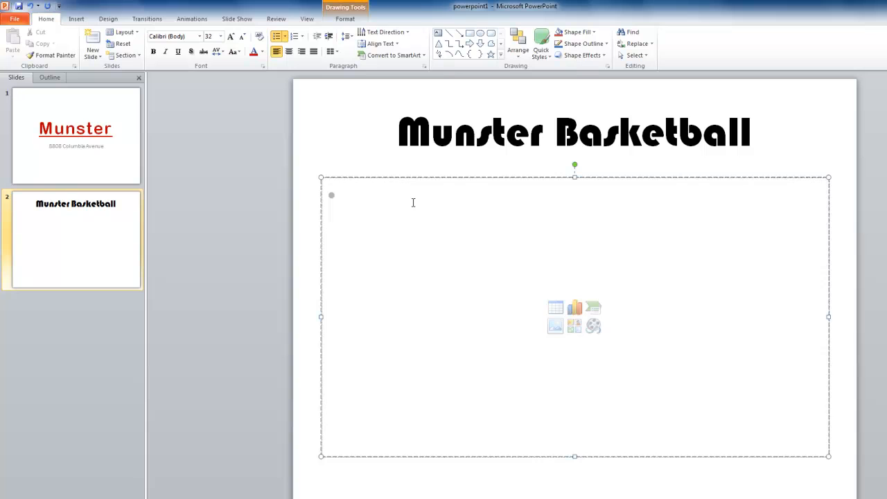
text(Basketball )
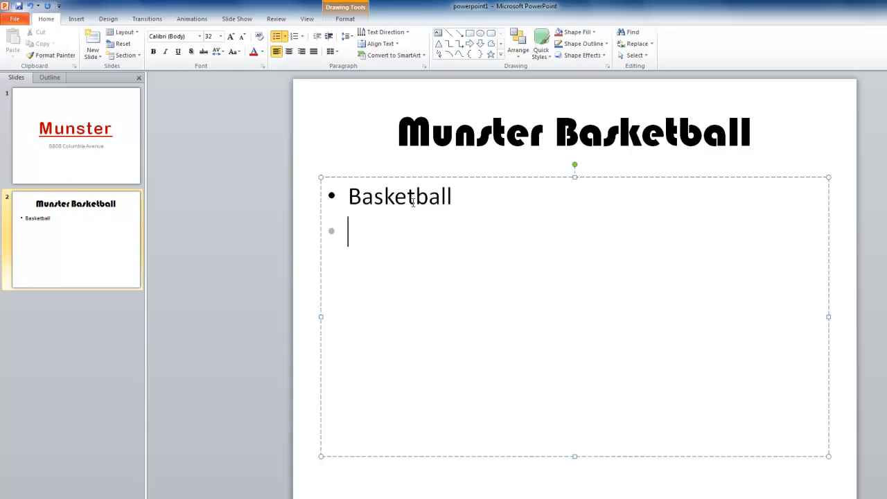
text(Rim)
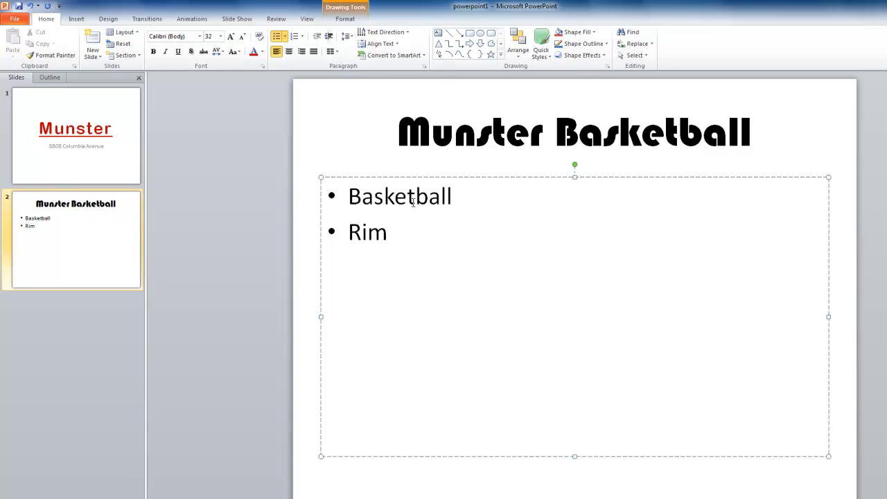
key(Return)
text(Jersey )
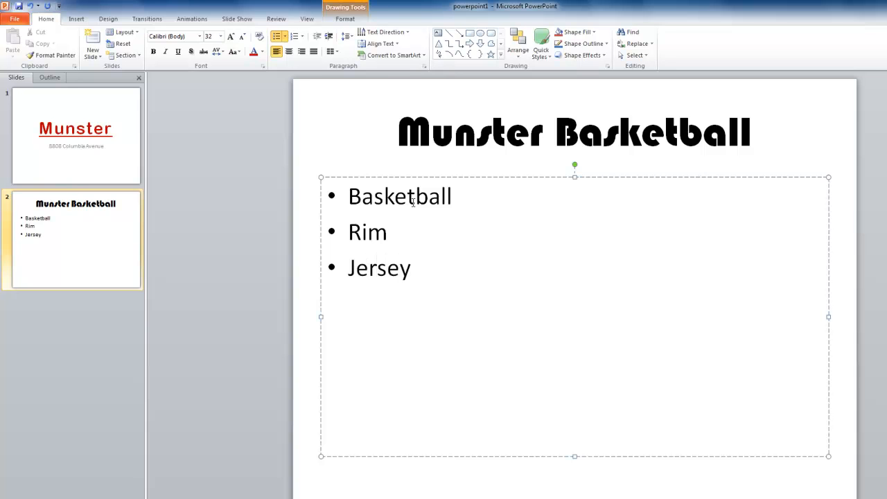
text(Fans)
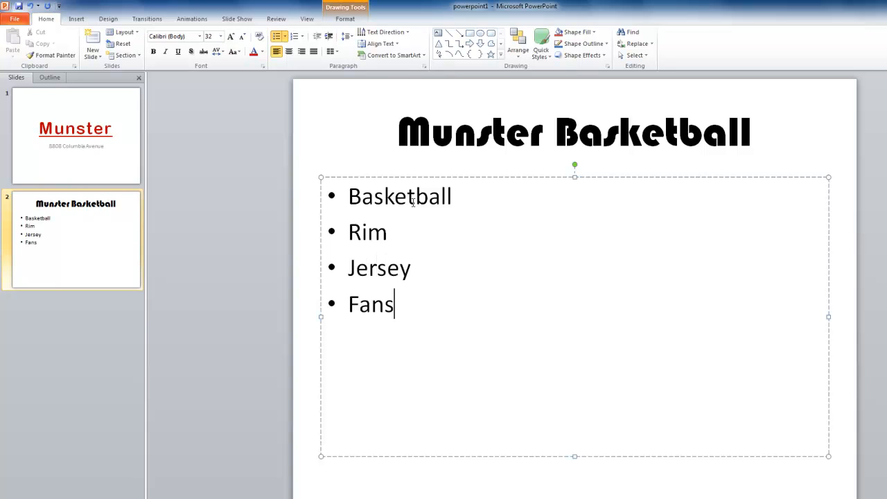
Select the whole bullet text box and preview fonts such as Arial Rounded MT Bold on it without applying one.
click(436, 269)
click(424, 177)
click(546, 168)
click(467, 204)
click(431, 199)
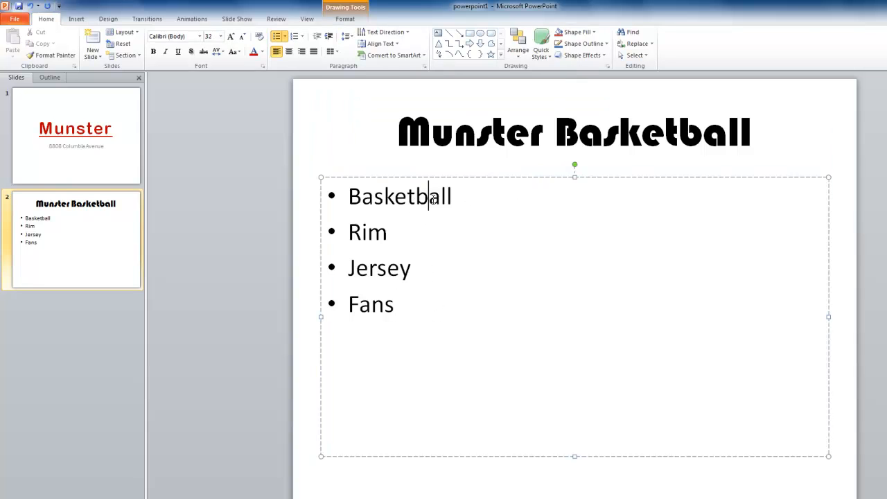
click(486, 178)
click(200, 36)
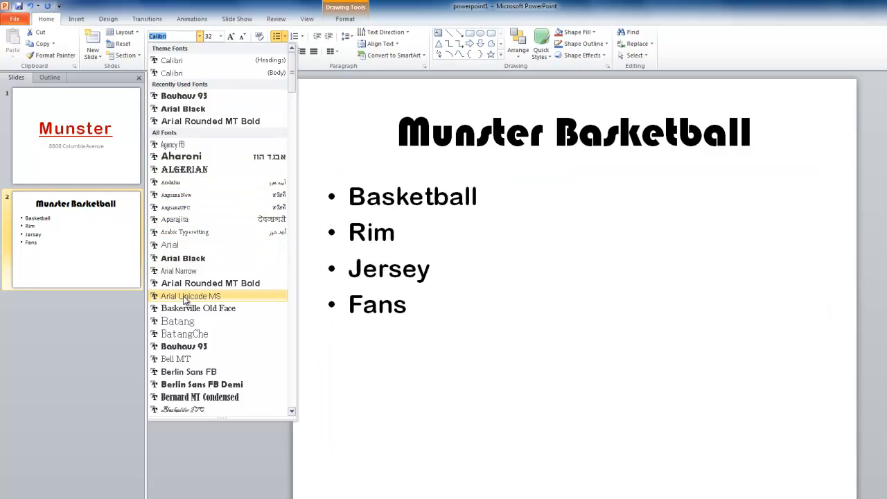
click(477, 206)
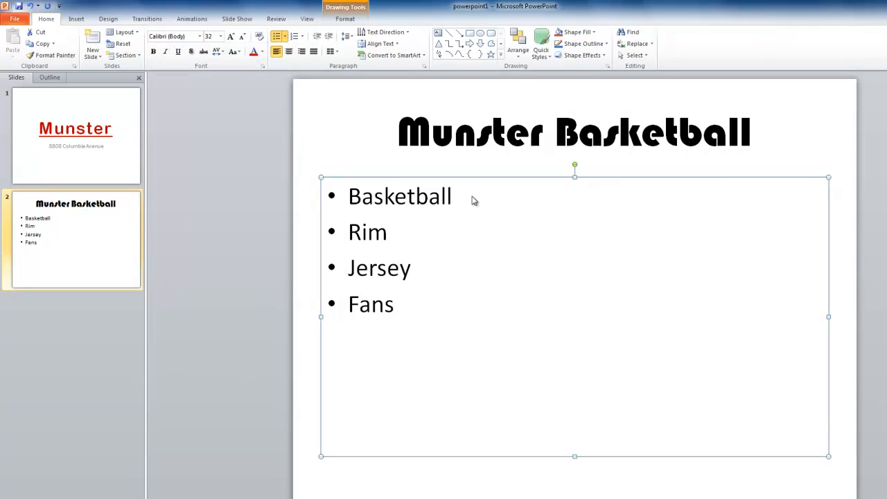
Select the word Basketball in the first bullet and set its font to Impact.
double_click(434, 197)
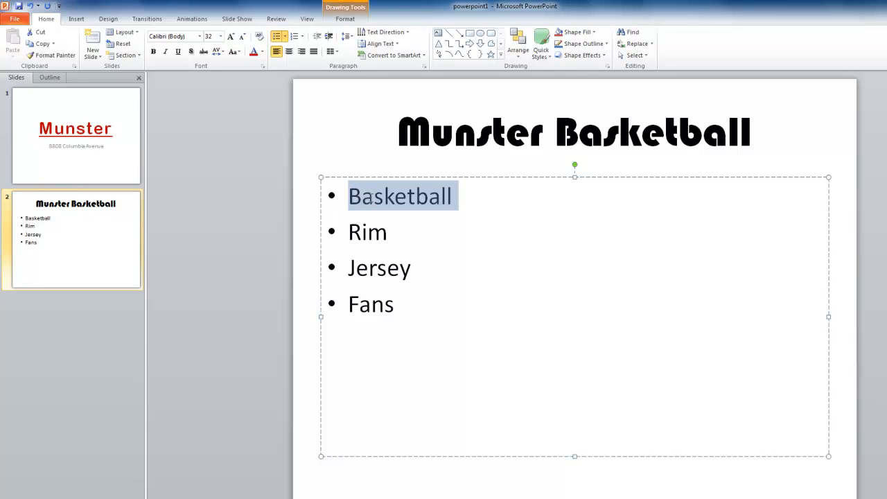
drag(452, 198, 351, 198)
click(200, 36)
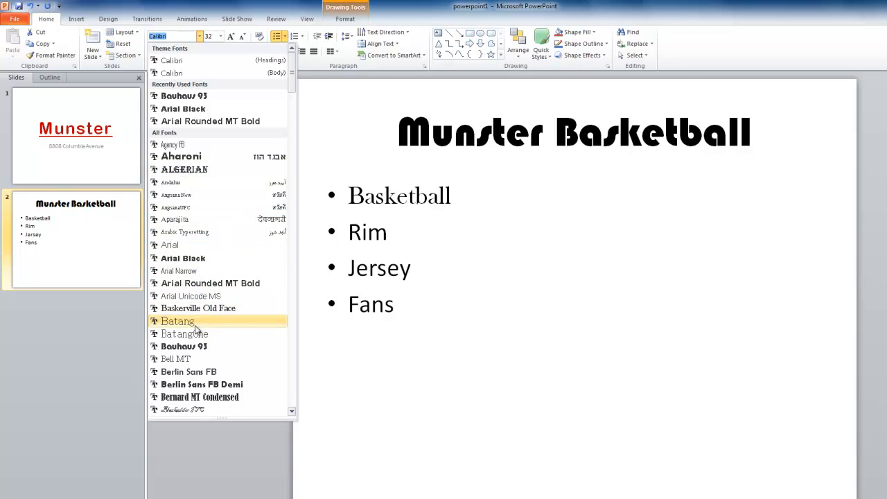
click(291, 382)
click(291, 382)
click(291, 382)
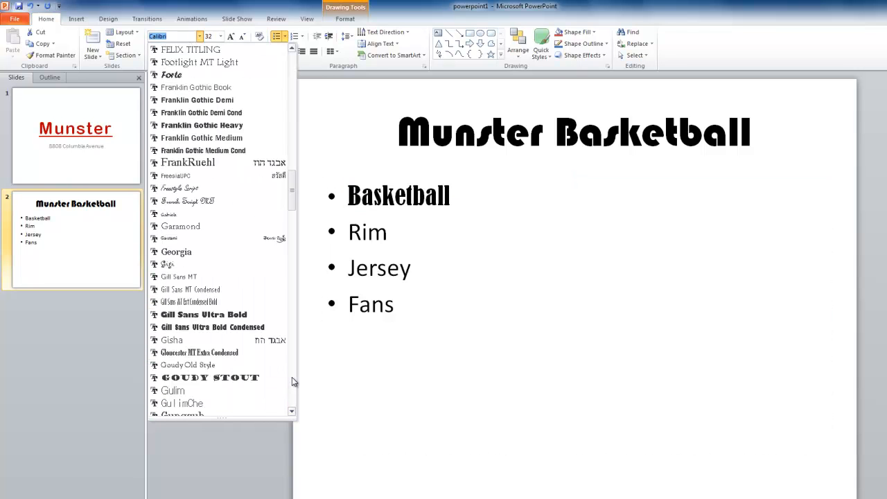
click(291, 382)
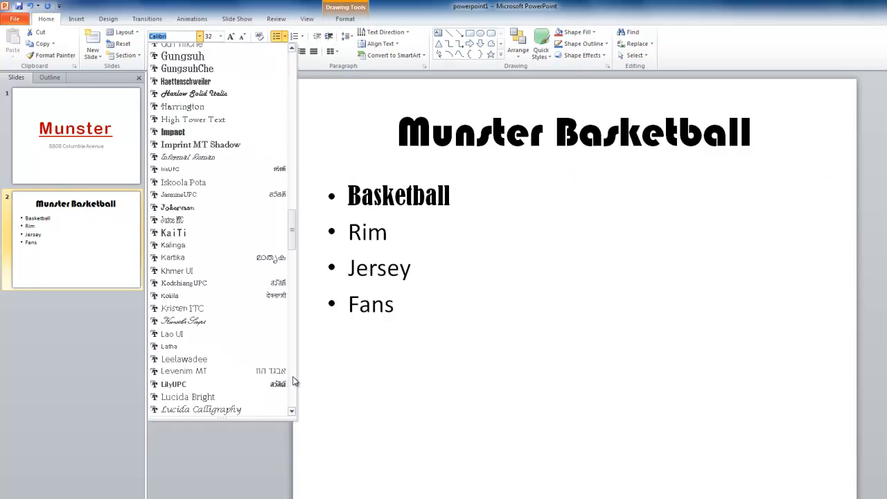
click(192, 133)
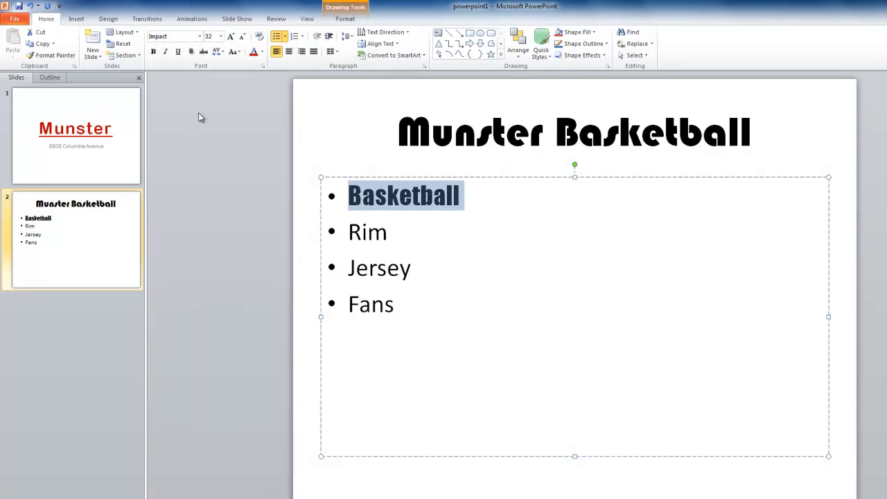
Change the font color of the Basketball bullet to the standard blue.
click(221, 36)
click(222, 37)
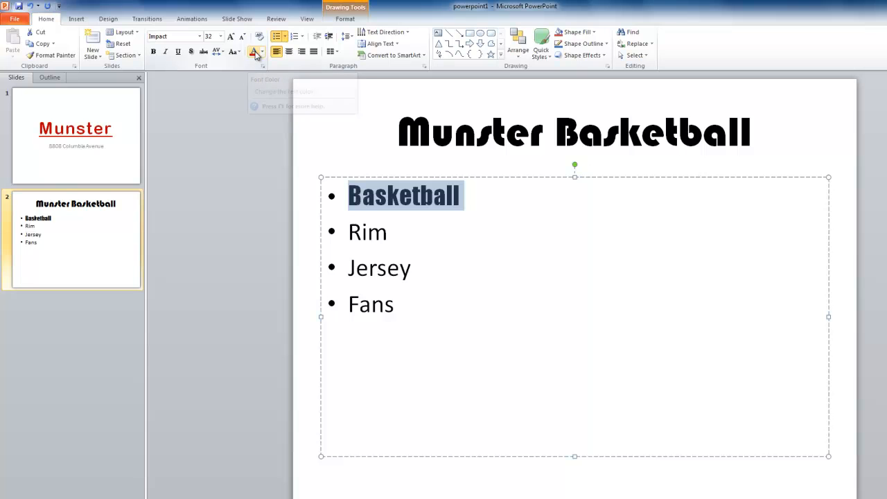
click(262, 53)
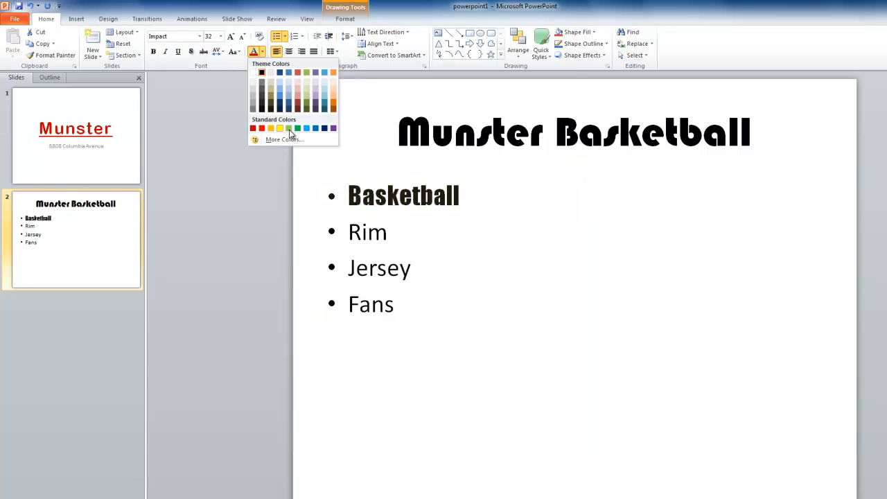
click(315, 129)
click(316, 129)
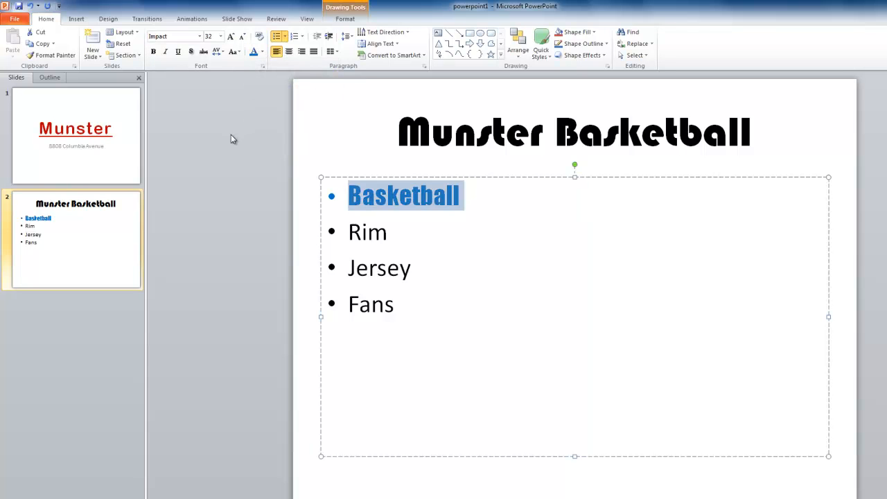
Apply a text shadow and an underline to the Basketball bullet, then deselect it.
click(191, 52)
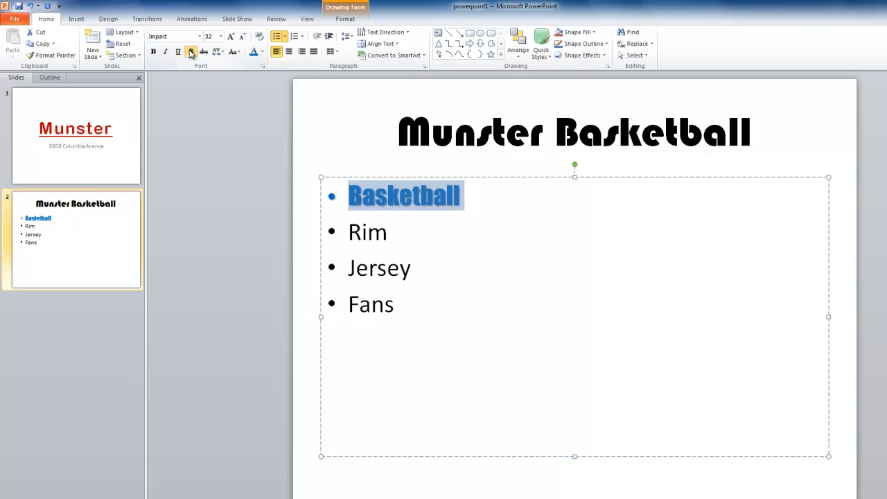
click(178, 53)
click(452, 224)
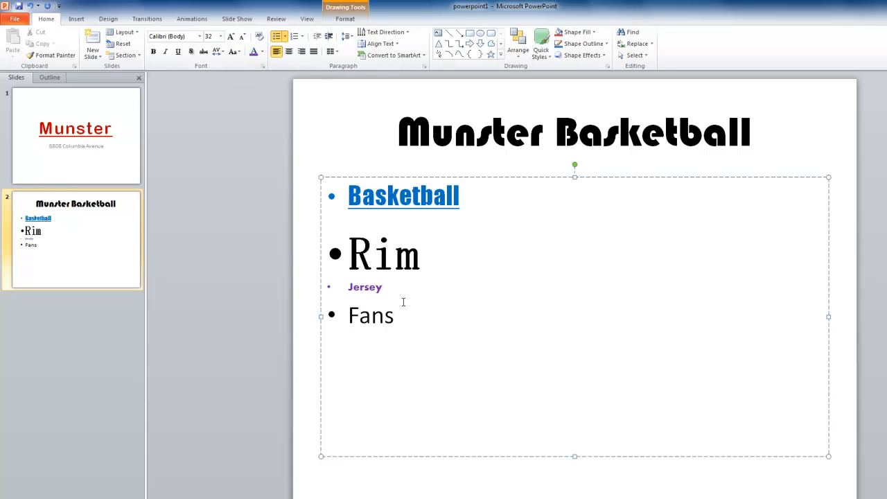
Select all four list items from Basketball to Fans and give them arrow bullets.
drag(398, 313, 320, 201)
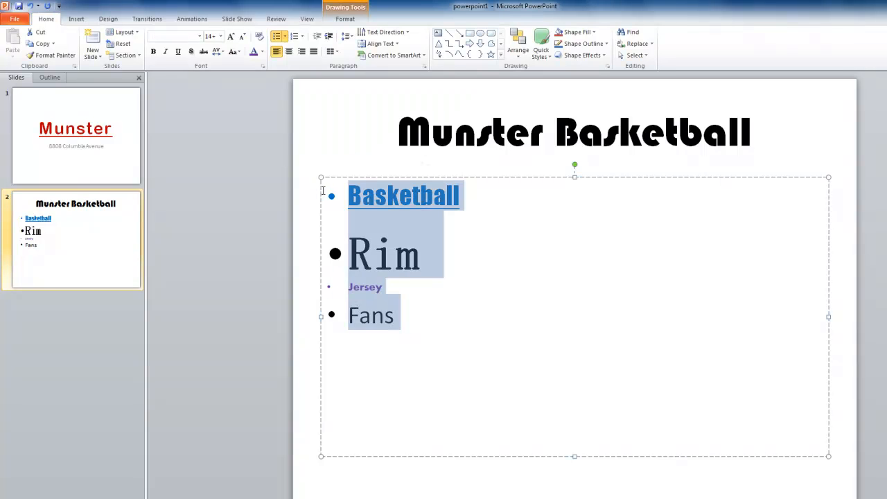
click(285, 36)
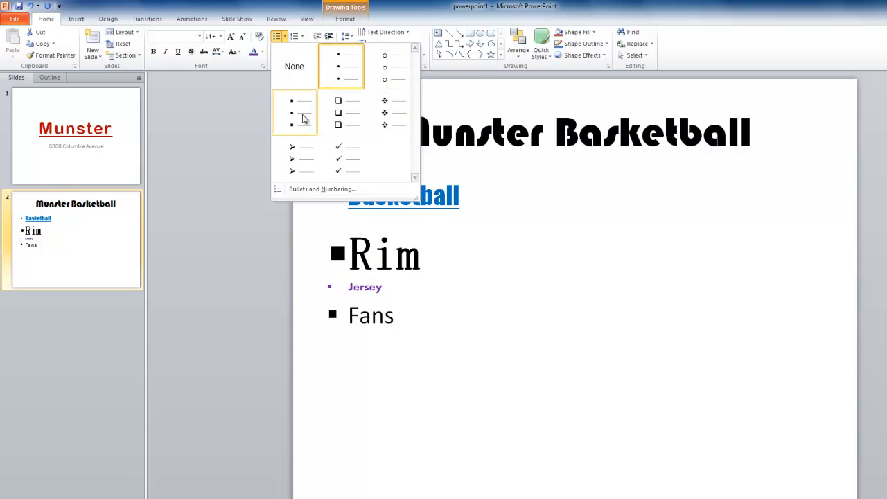
click(297, 159)
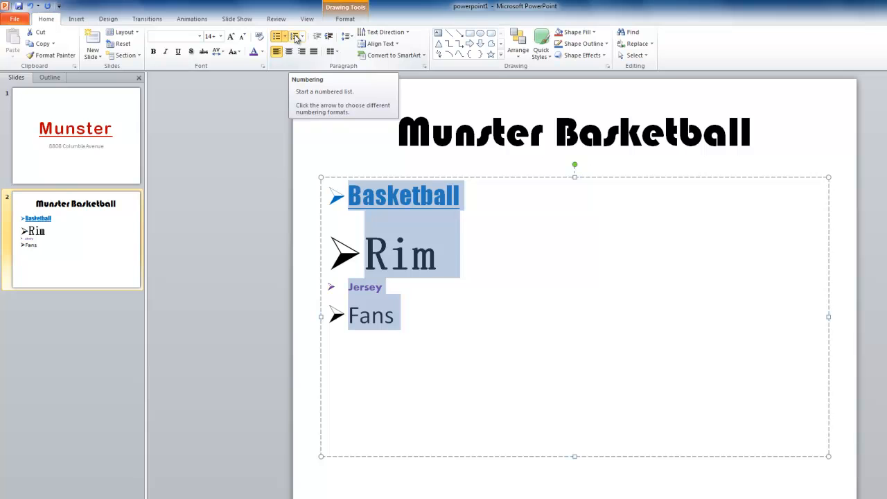
Convert the selected list to a numbered list and choose the a) b) c) numbering format.
click(294, 37)
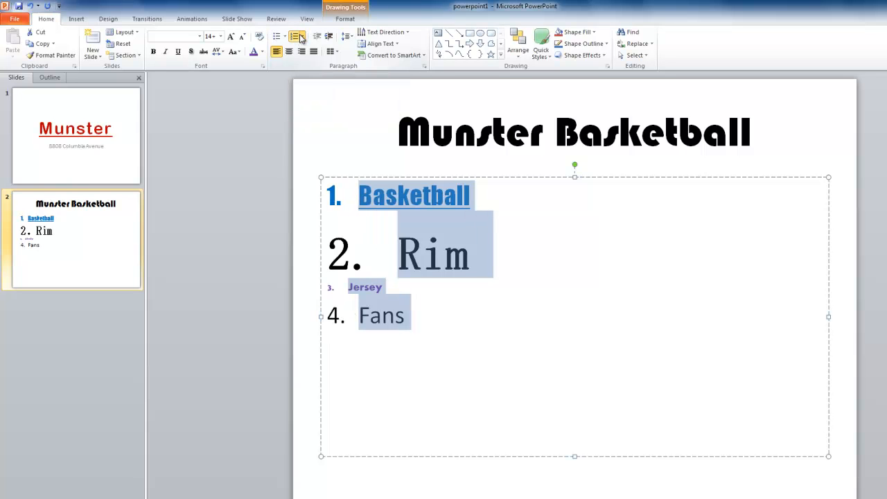
click(301, 37)
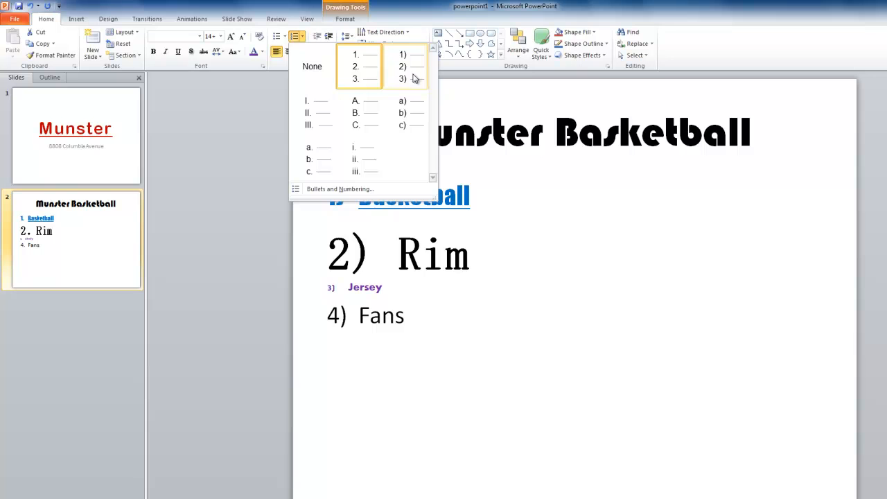
click(410, 112)
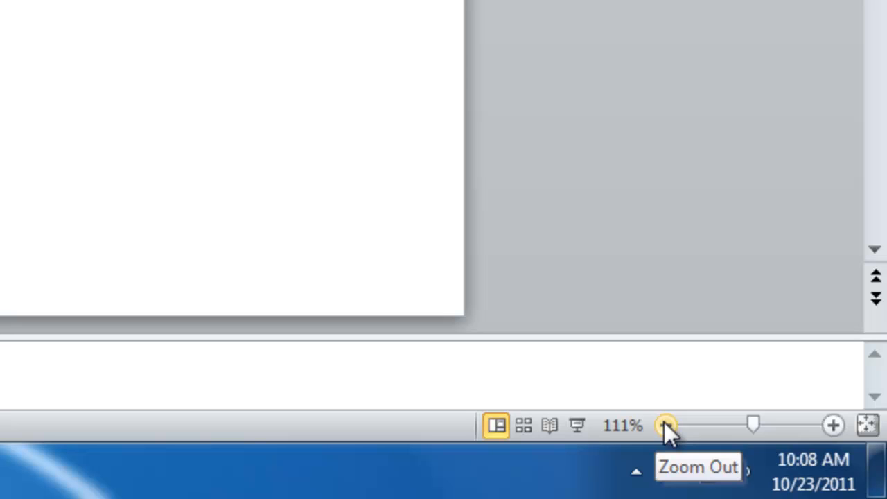
Zoom the slide view out to 20%.
click(664, 425)
click(665, 425)
click(665, 424)
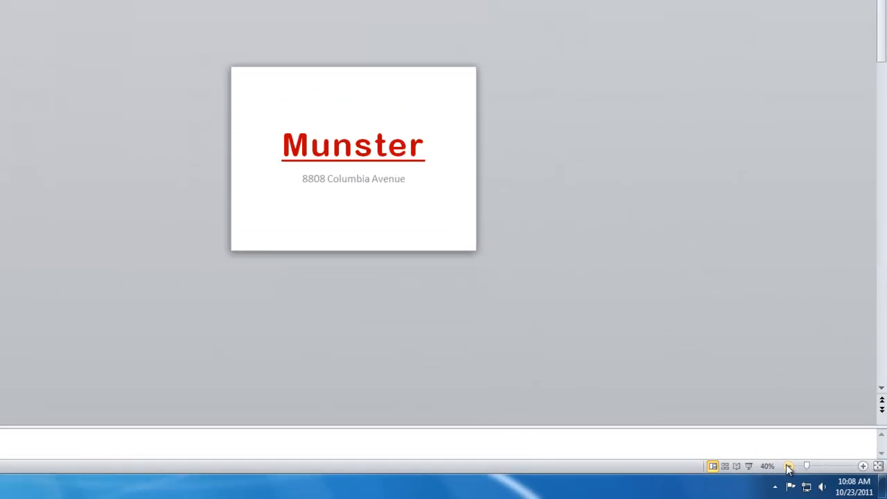
click(789, 469)
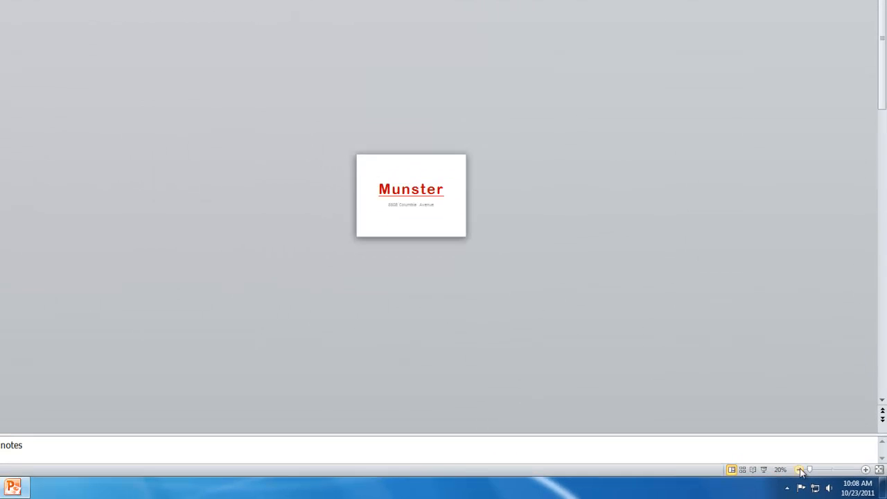